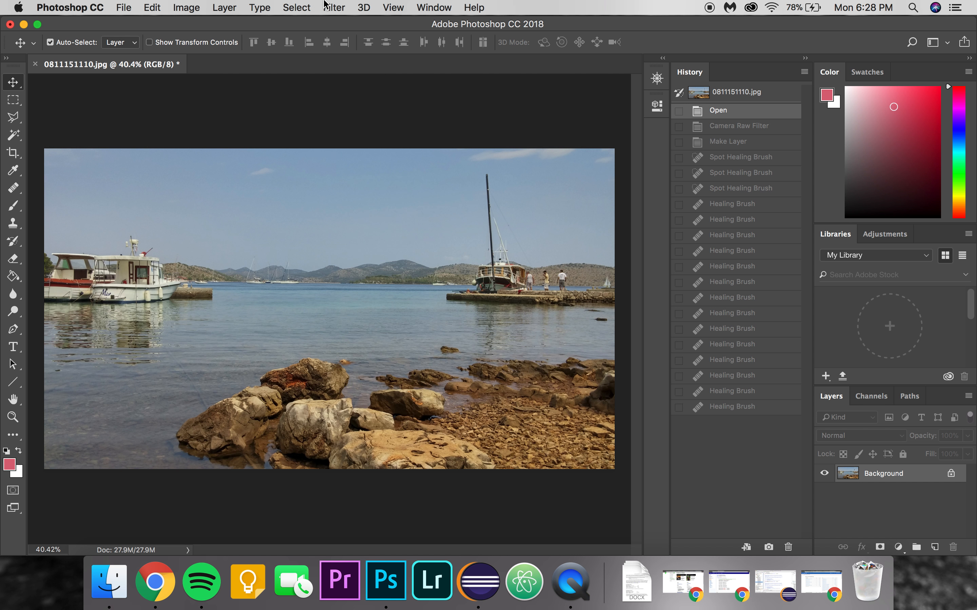
Open the Camera Raw Filter and check the shadow and highlight clipping warnings, trying a raised Highlights value and resetting it to 0
{"action": "left_click", "coordinate": [380, 91]}
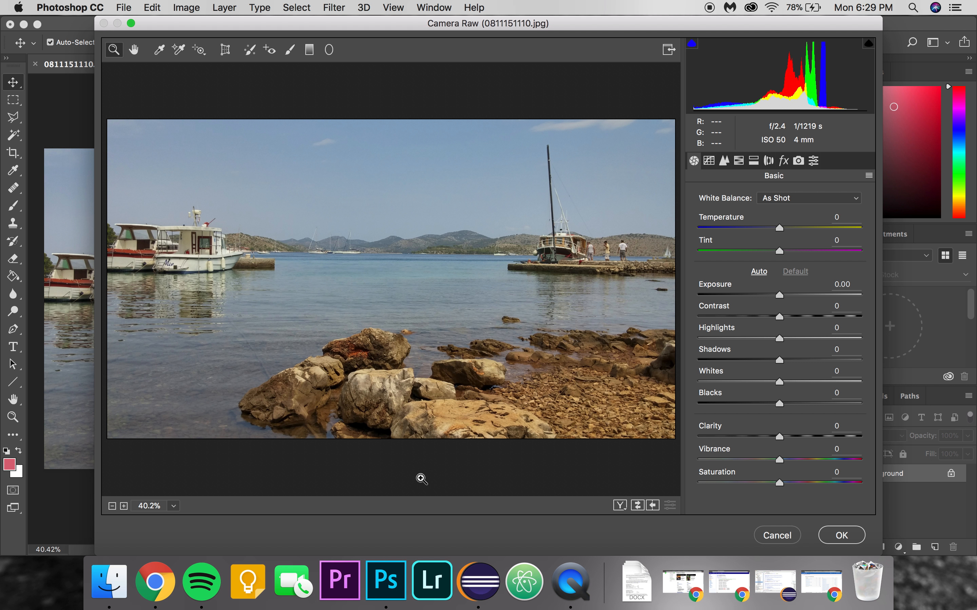
{"action": "mouse_move", "coordinate": [691, 46]}
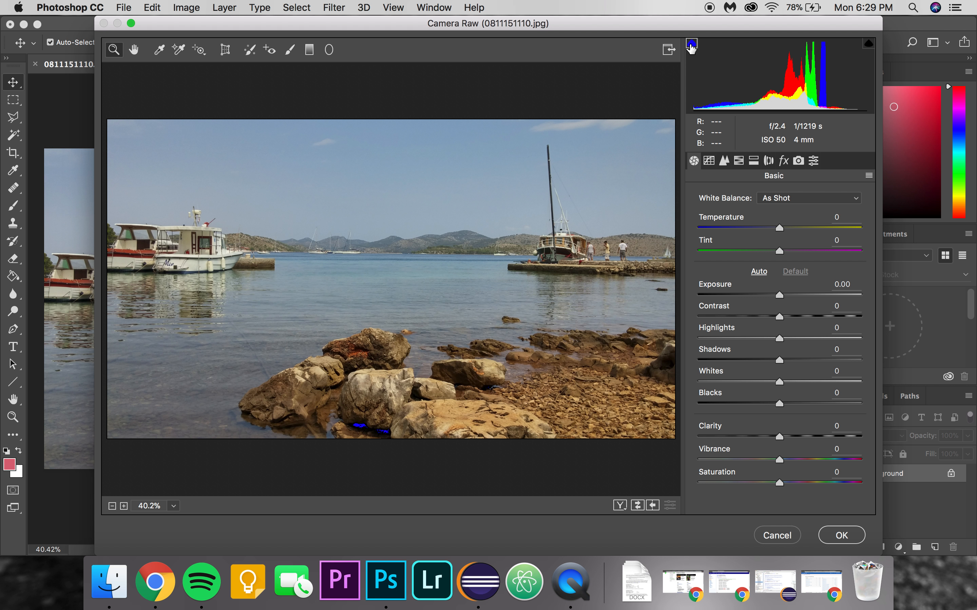
{"action": "left_click", "coordinate": [868, 45]}
{"action": "left_click_drag", "start_coordinate": [779, 339], "coordinate": [830, 335]}
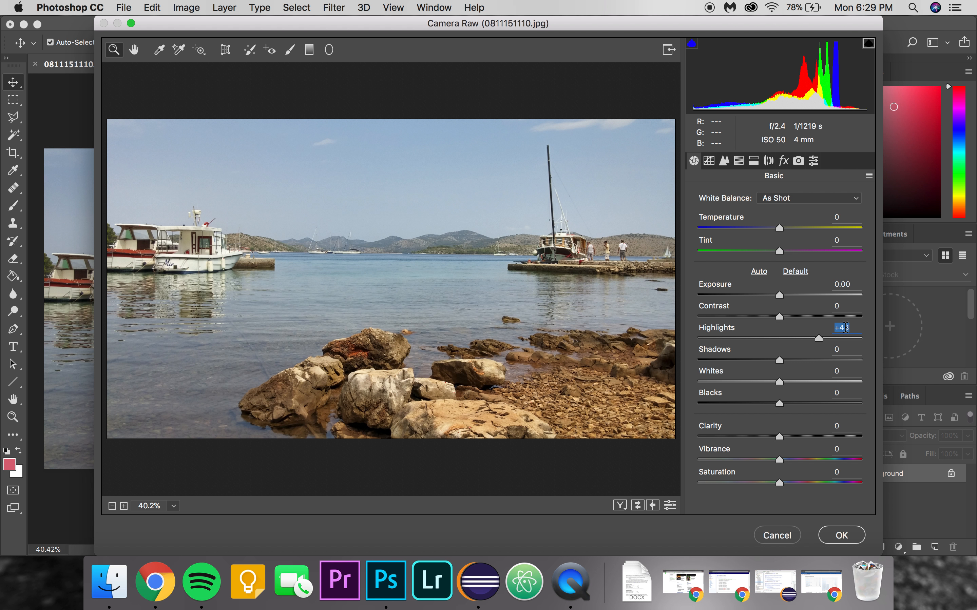
{"action": "type", "text": "0"}
{"action": "left_click", "coordinate": [691, 44]}
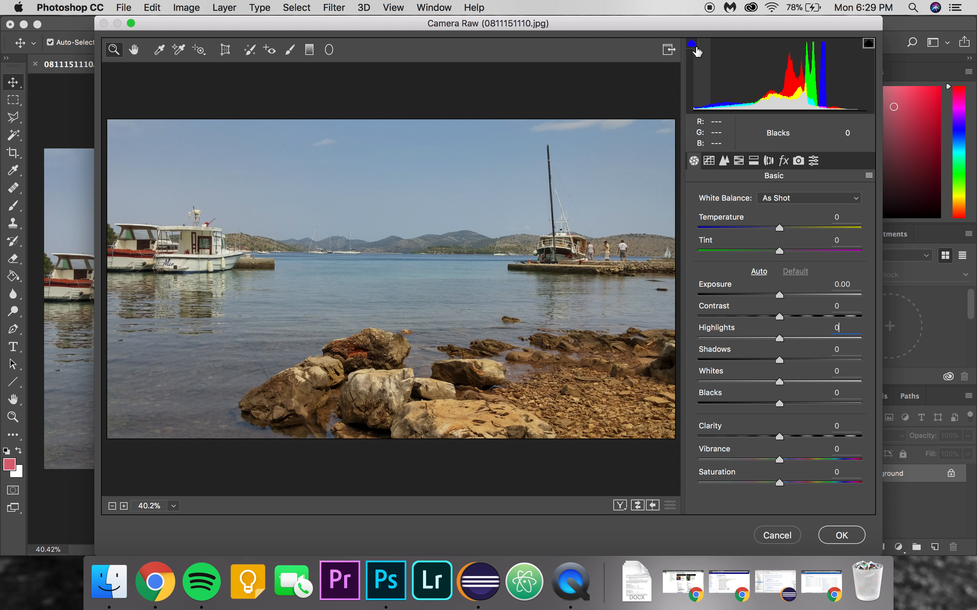
{"action": "left_click", "coordinate": [692, 46]}
{"action": "left_click", "coordinate": [868, 46]}
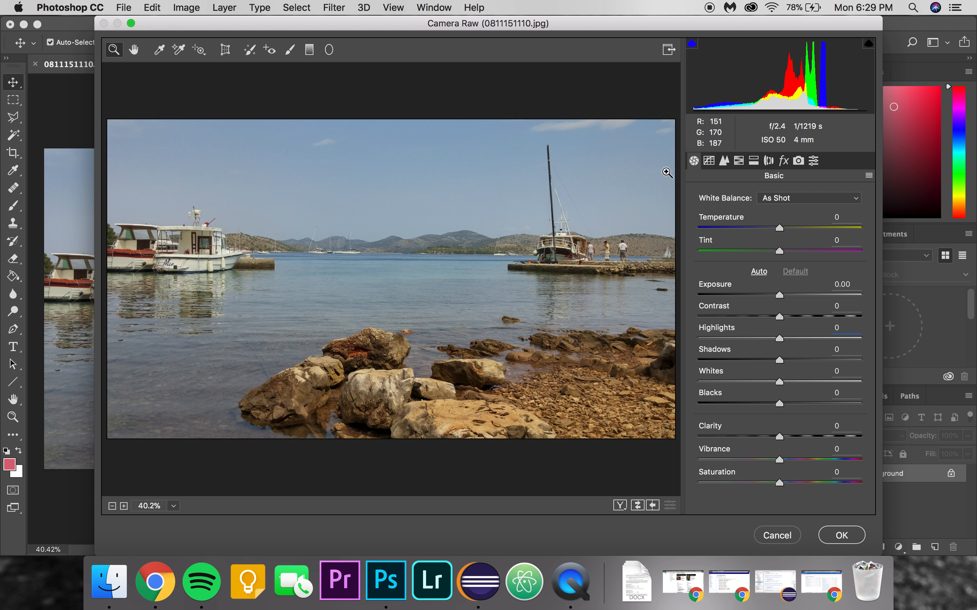
Review Camera Raw's adjustment groups: Basic, Tone Curve, Detail, HSL / Grayscale, Split Toning, Lens Corrections, Effects, Camera Calibration and Presets
{"action": "left_click", "coordinate": [723, 161]}
{"action": "left_click", "coordinate": [723, 161]}
{"action": "left_click", "coordinate": [738, 160]}
{"action": "left_click", "coordinate": [753, 161]}
{"action": "left_click", "coordinate": [782, 162]}
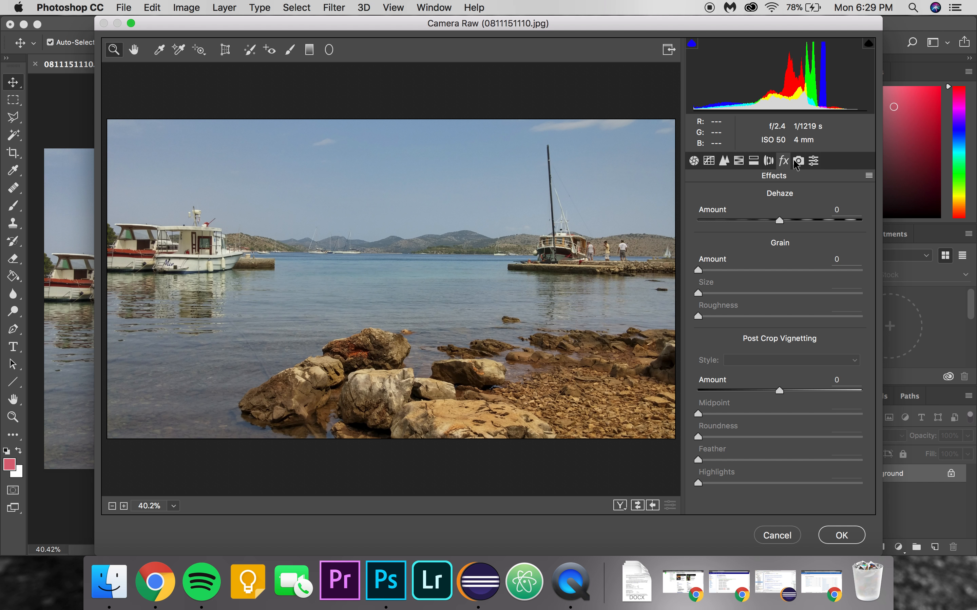
{"action": "left_click", "coordinate": [797, 161]}
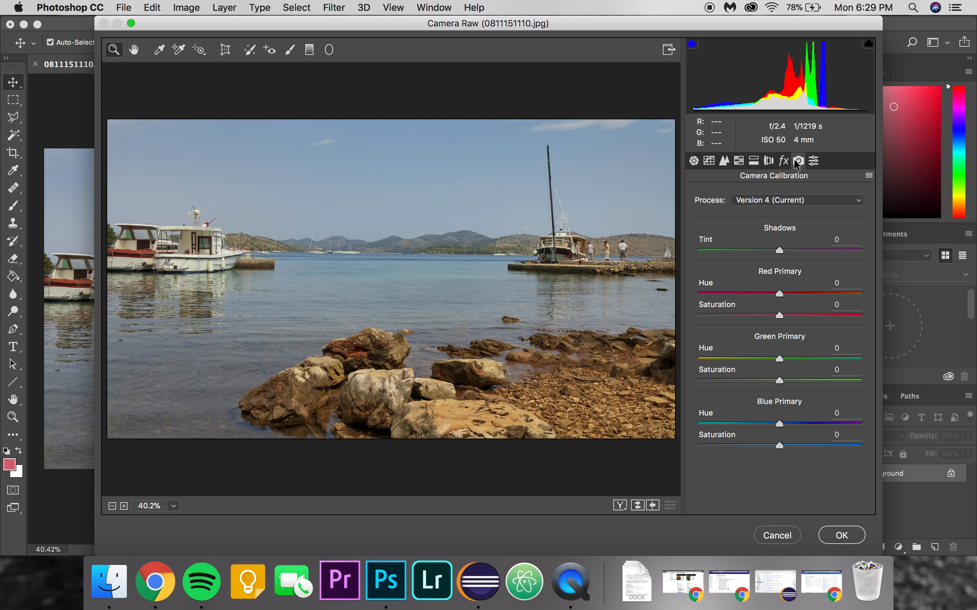
{"action": "left_click", "coordinate": [813, 161]}
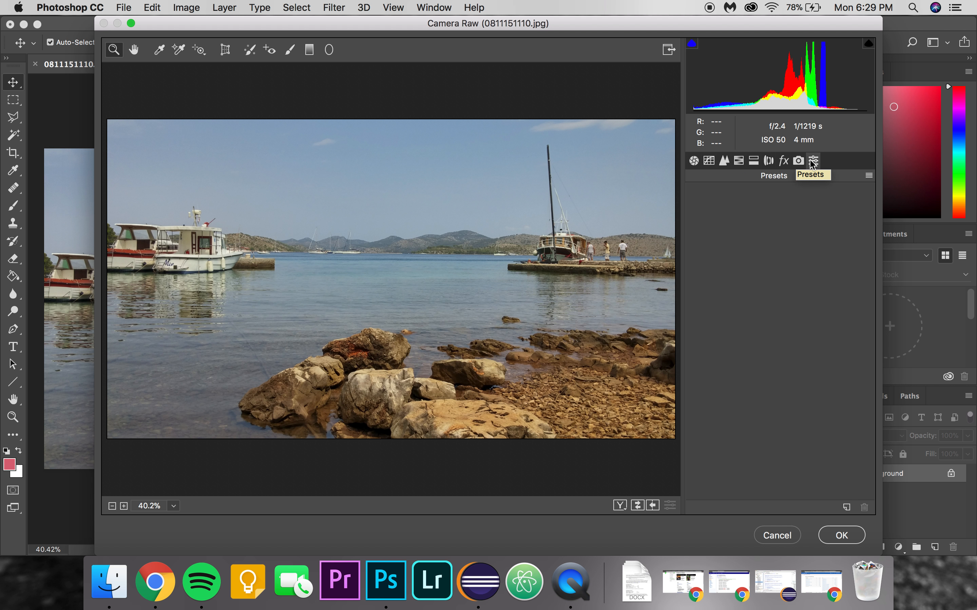
{"action": "left_click", "coordinate": [694, 161]}
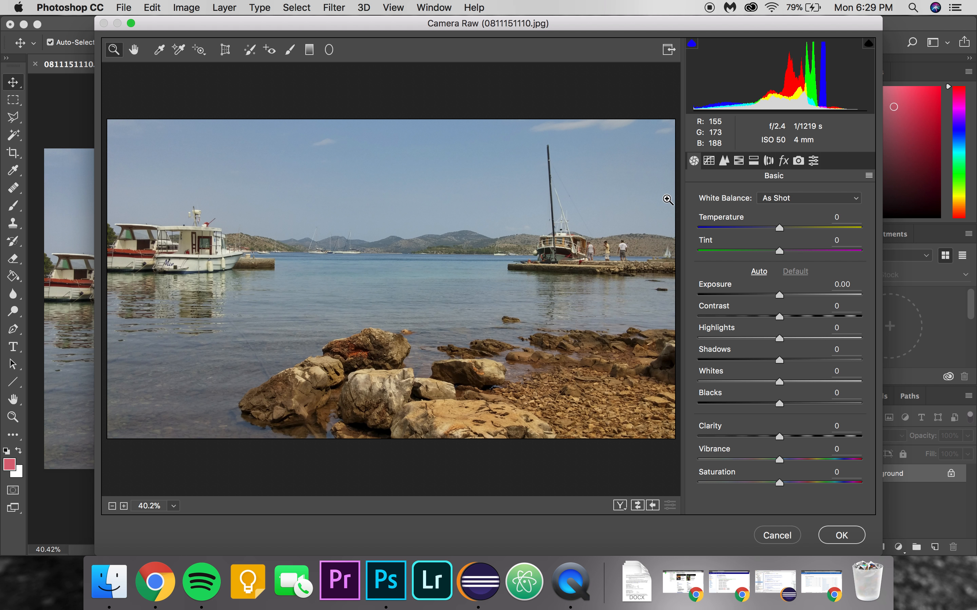
{"action": "left_click", "coordinate": [709, 162]}
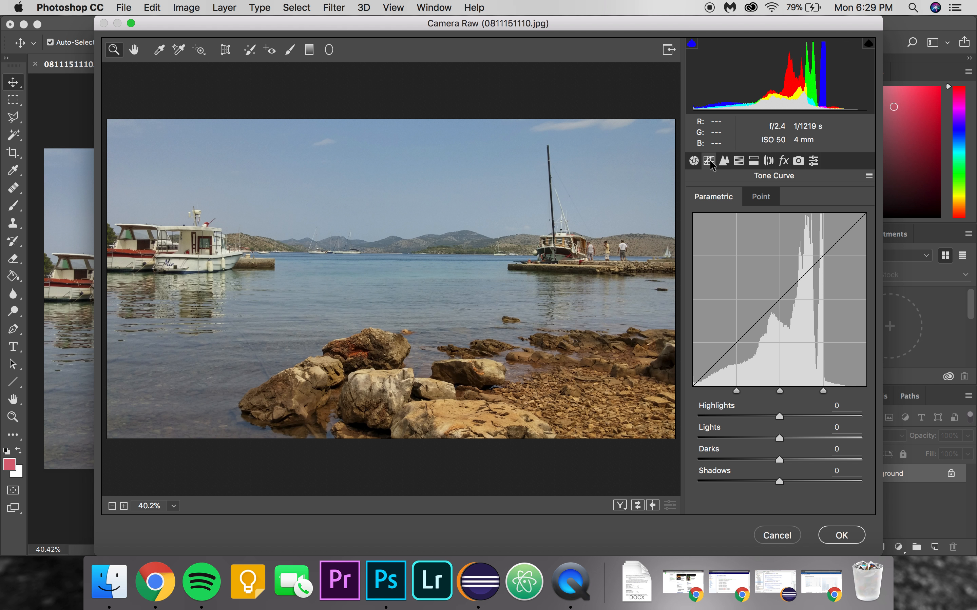
{"action": "left_click", "coordinate": [724, 161]}
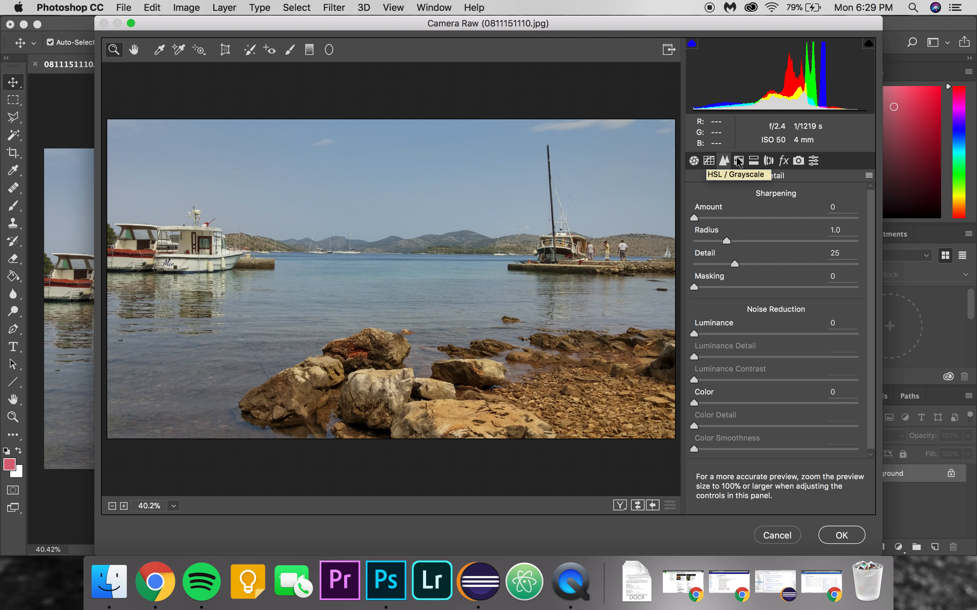
{"action": "left_click", "coordinate": [738, 161]}
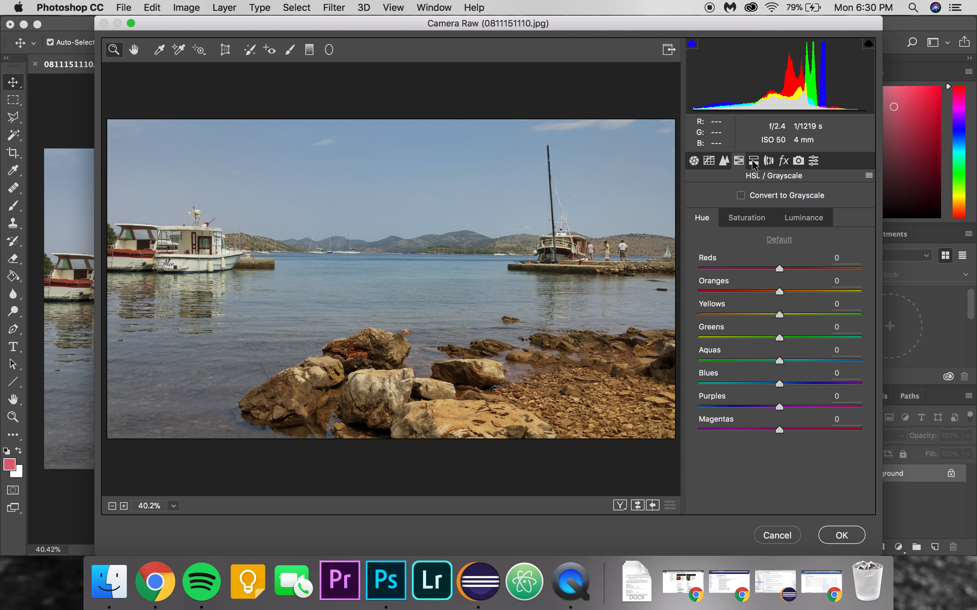
{"action": "left_click", "coordinate": [751, 160]}
{"action": "left_click", "coordinate": [772, 162]}
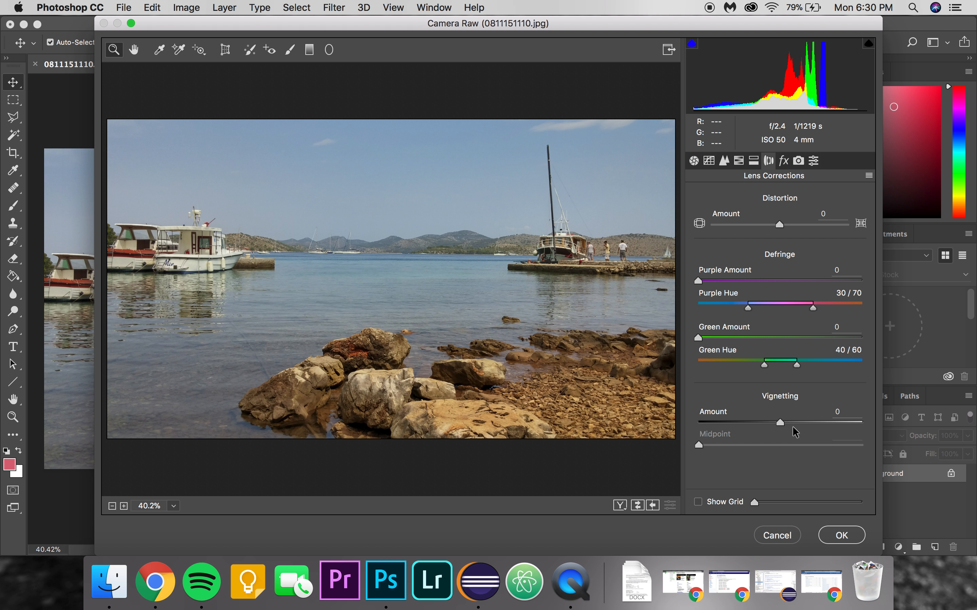
{"action": "left_click", "coordinate": [781, 161]}
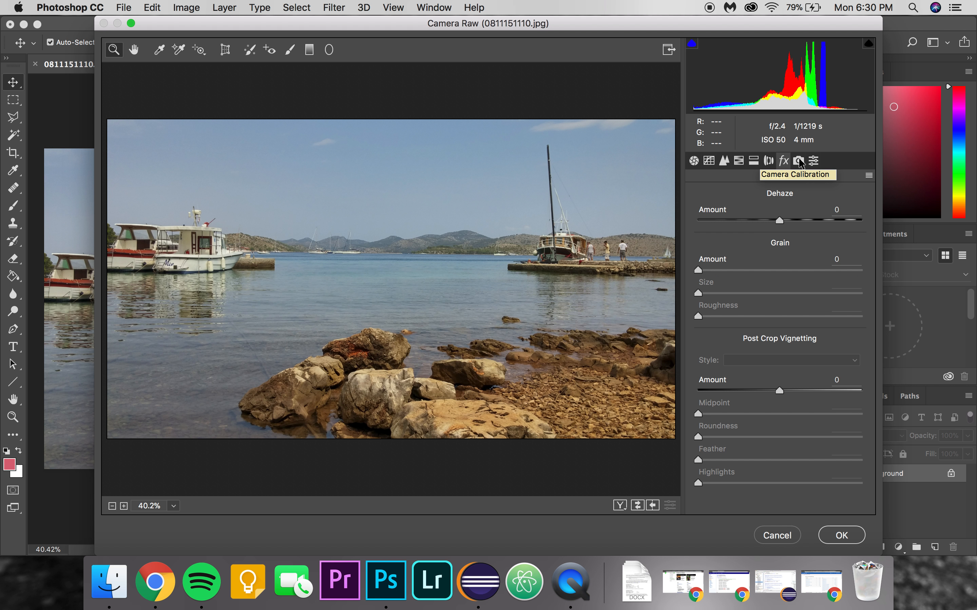
{"action": "left_click", "coordinate": [798, 161]}
{"action": "left_click", "coordinate": [813, 161]}
{"action": "left_click", "coordinate": [799, 161]}
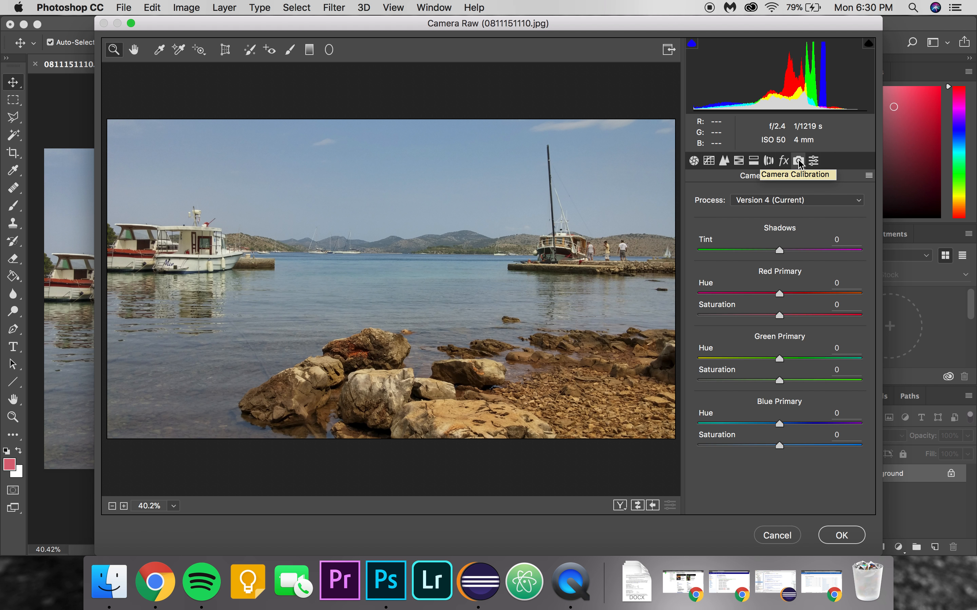
{"action": "left_click", "coordinate": [783, 161]}
{"action": "left_click", "coordinate": [768, 161]}
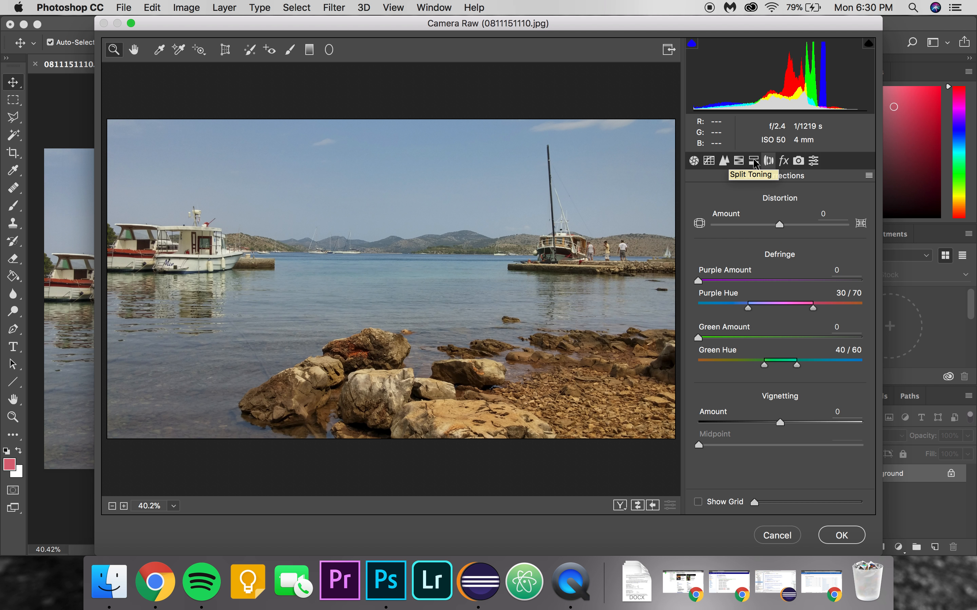
{"action": "left_click", "coordinate": [753, 160]}
{"action": "left_click", "coordinate": [739, 160]}
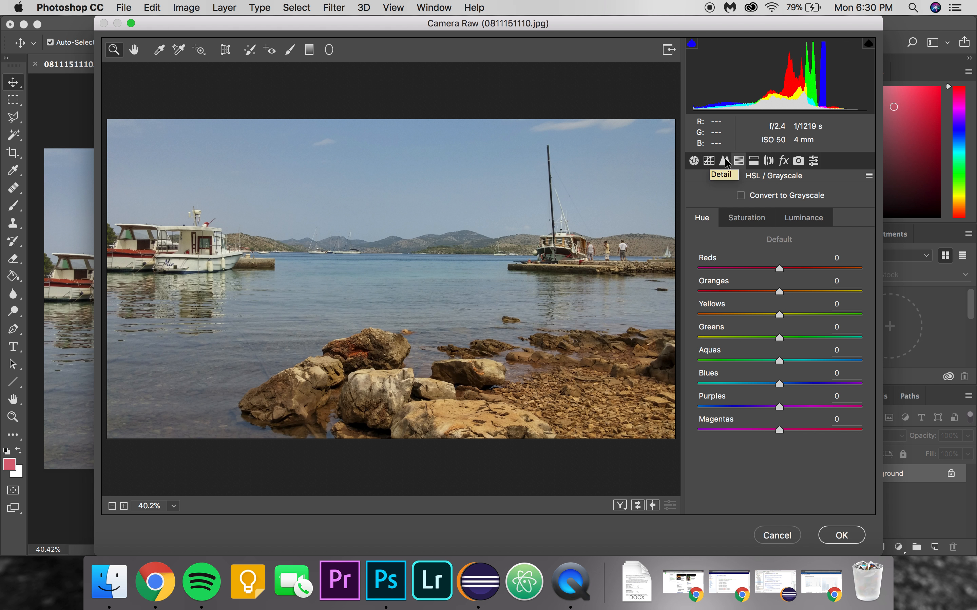
{"action": "left_click", "coordinate": [725, 161]}
{"action": "left_click", "coordinate": [709, 160]}
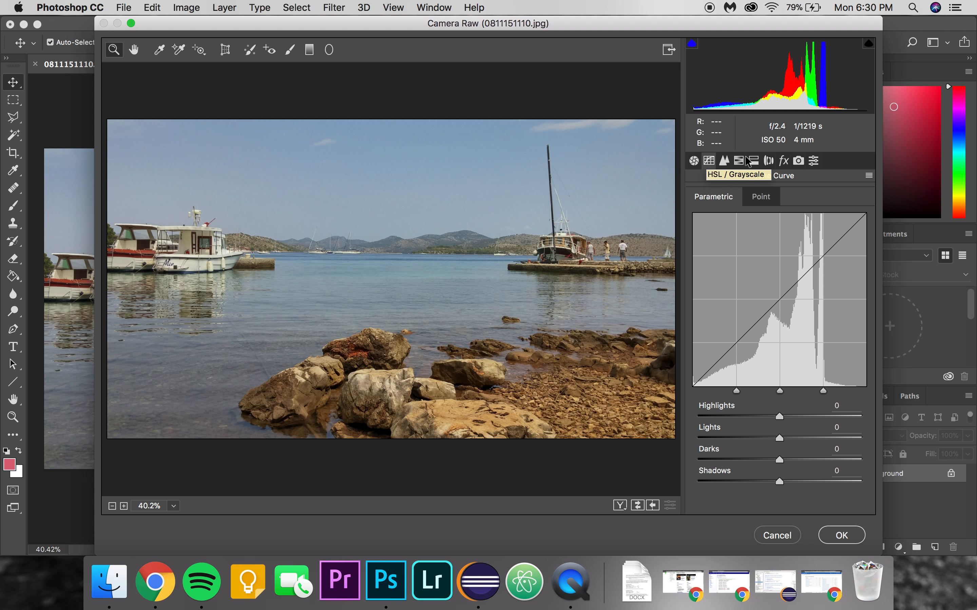
{"action": "left_click", "coordinate": [695, 161]}
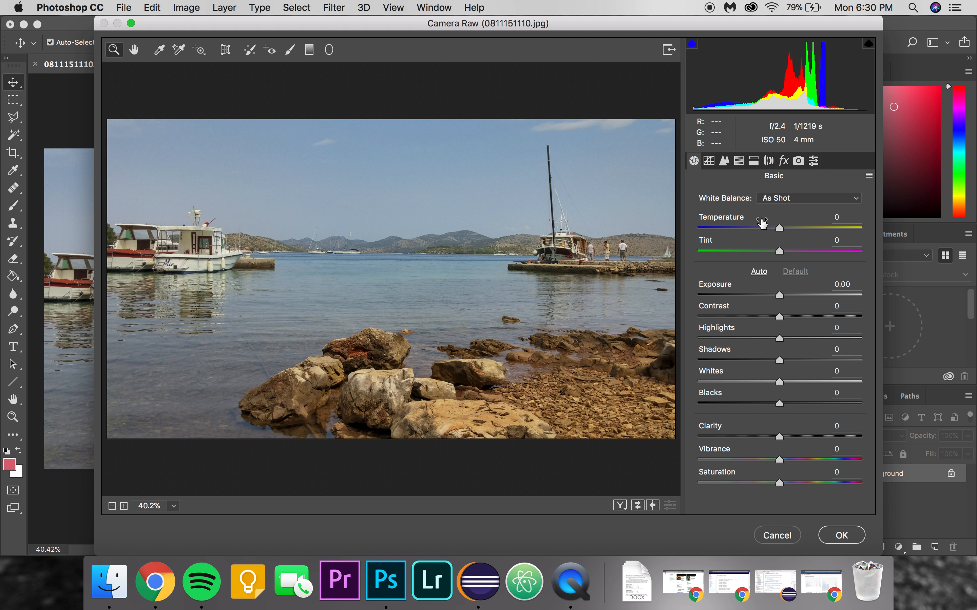
Try a Temperature of +22 and an Exposure of +0.50 on the harbour photo, resetting each to 0
{"action": "mouse_move", "coordinate": [779, 229]}
{"action": "left_mouse_down"}
{"action": "mouse_move", "coordinate": [809, 229]}
{"action": "mouse_move", "coordinate": [658, 231]}
{"action": "mouse_move", "coordinate": [796, 229]}
{"action": "left_mouse_up"}
{"action": "left_click", "coordinate": [838, 218]}
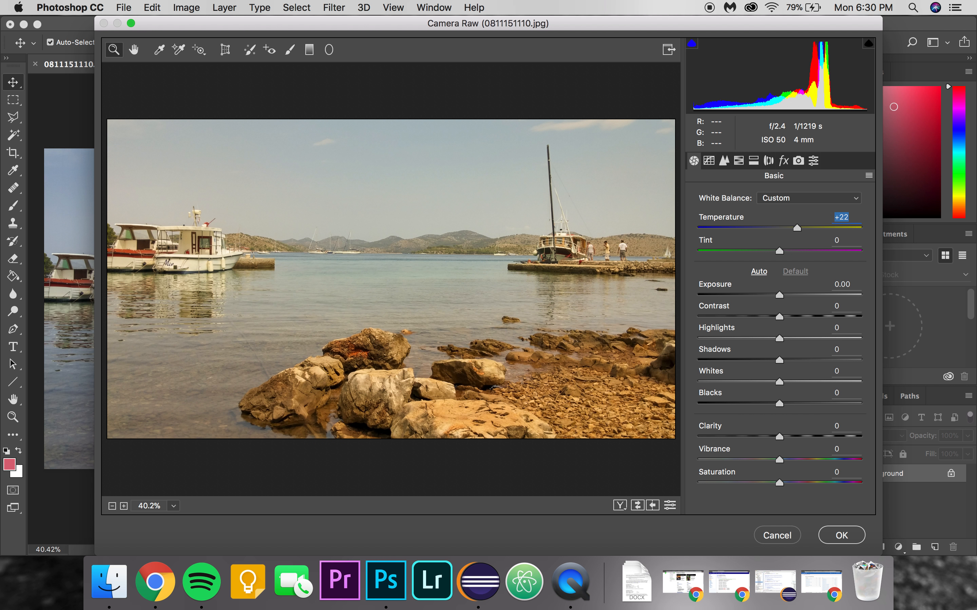
{"action": "type", "text": "0"}
{"action": "key", "text": "Return"}
{"action": "mouse_move", "coordinate": [779, 250]}
{"action": "left_mouse_down"}
{"action": "mouse_move", "coordinate": [713, 251]}
{"action": "mouse_move", "coordinate": [844, 251]}
{"action": "mouse_move", "coordinate": [779, 251]}
{"action": "left_mouse_up"}
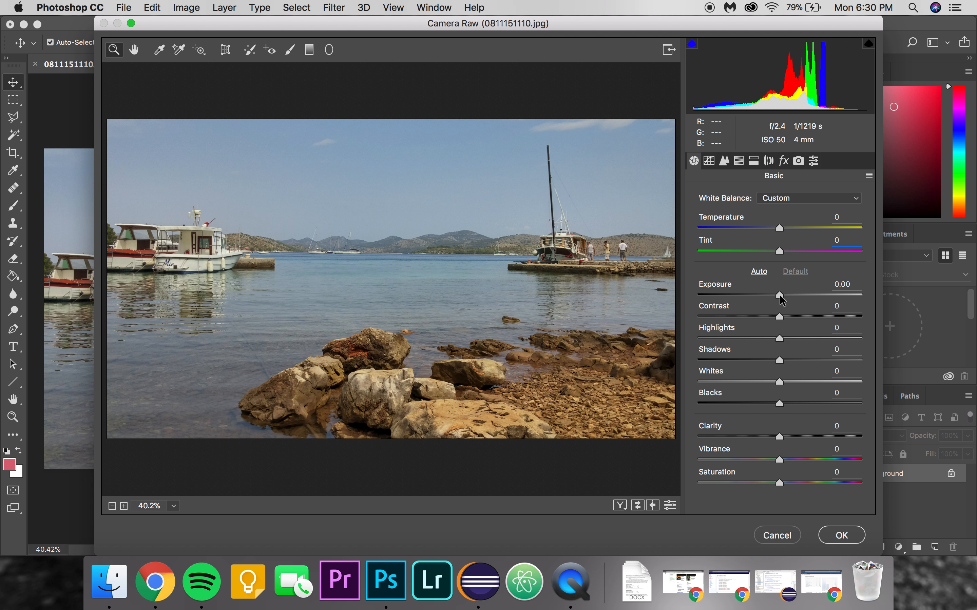
{"action": "mouse_move", "coordinate": [784, 297]}
{"action": "left_mouse_down"}
{"action": "mouse_move", "coordinate": [811, 297]}
{"action": "mouse_move", "coordinate": [791, 297]}
{"action": "left_mouse_up"}
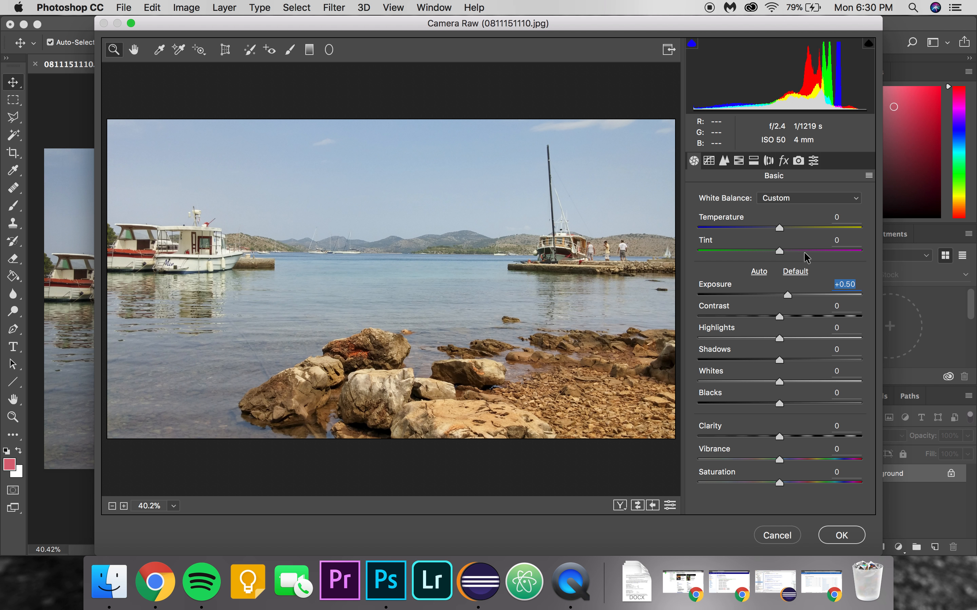
{"action": "type", "text": "0"}
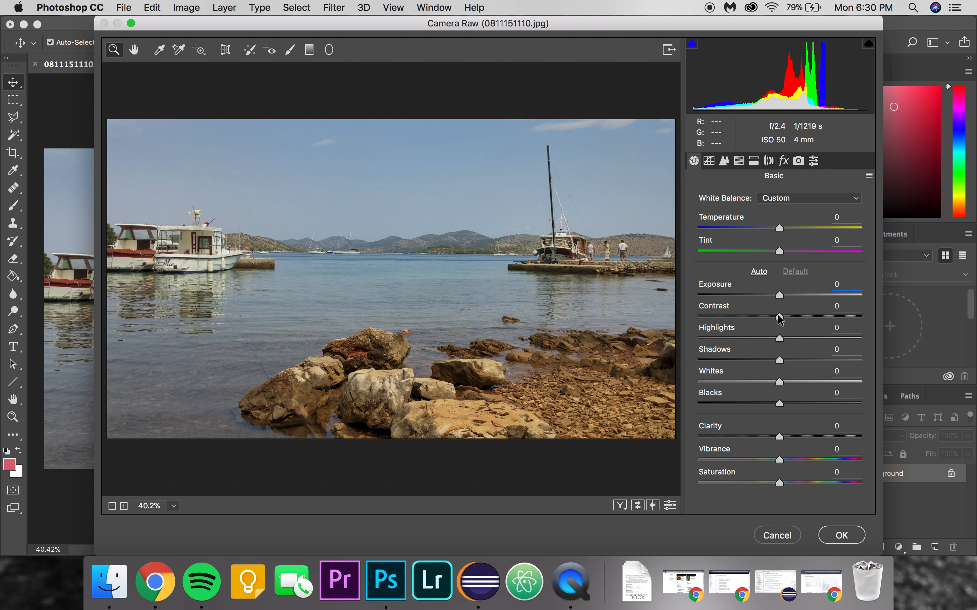
Try a stronger Contrast on the harbour photo by setting it to +50
{"action": "left_click_drag", "start_coordinate": [780, 319], "coordinate": [818, 313]}
{"action": "left_click", "coordinate": [841, 306]}
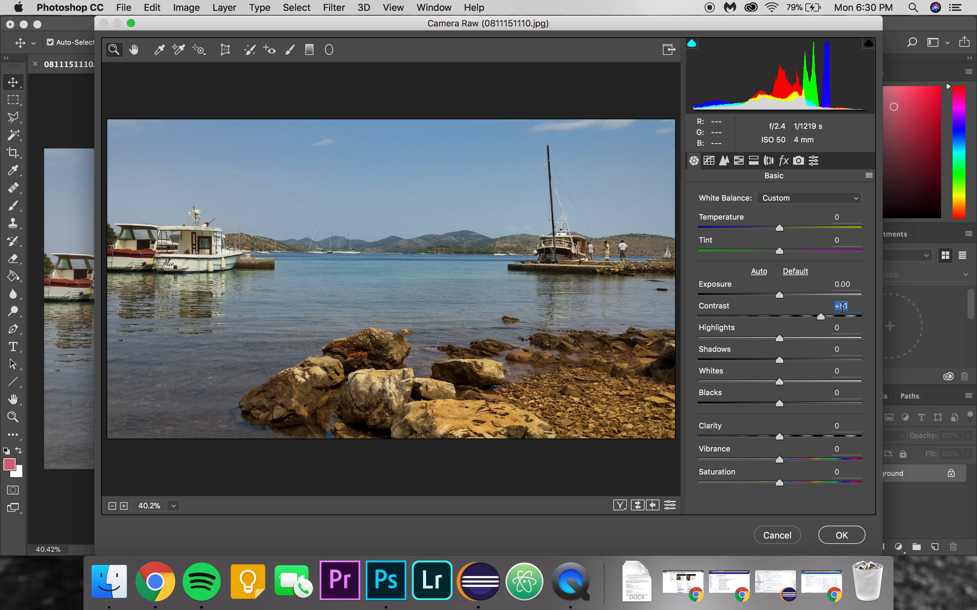
{"action": "type", "text": "50"}
{"action": "key", "text": "Return"}
Try Highlights +29, Shadows -8, Whites +18, Blacks -30 and Vibrance +18, and cancel the Camera Raw Filter
{"action": "left_click_drag", "start_coordinate": [780, 339], "coordinate": [804, 342]}
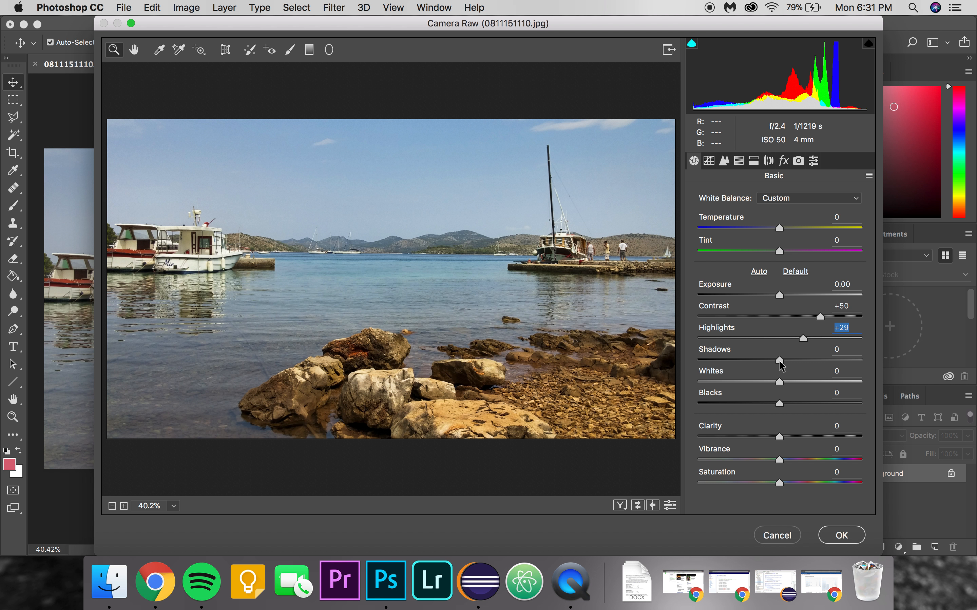
{"action": "left_click_drag", "start_coordinate": [777, 359], "coordinate": [755, 403]}
{"action": "left_click_drag", "start_coordinate": [790, 461], "coordinate": [793, 460]}
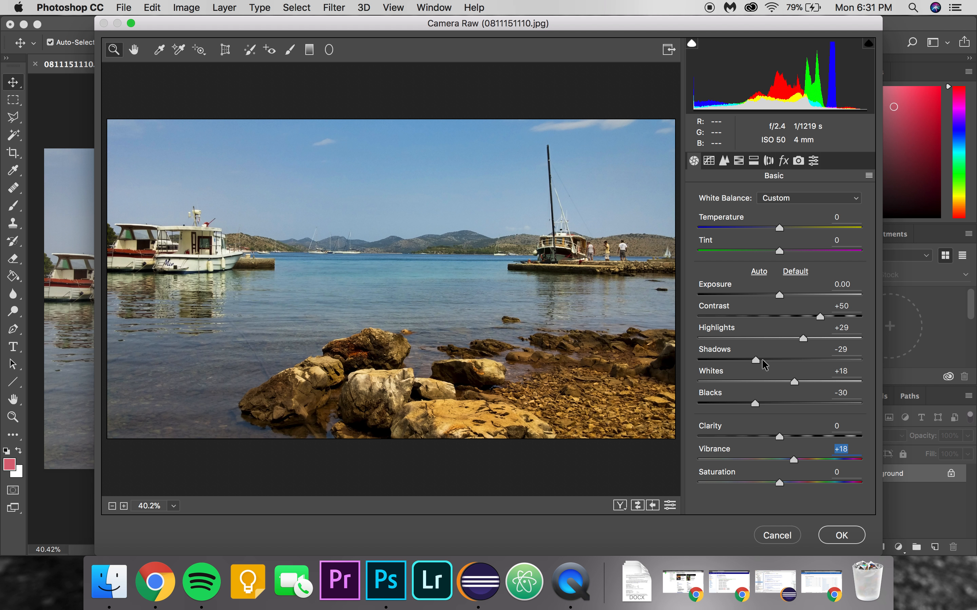
{"action": "left_click", "coordinate": [772, 359]}
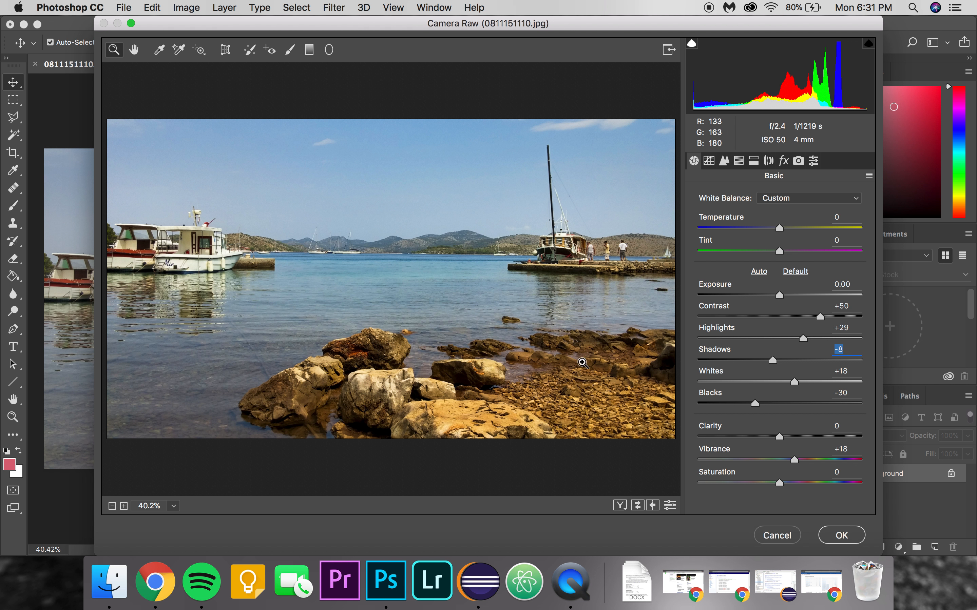
{"action": "left_click", "coordinate": [777, 536]}
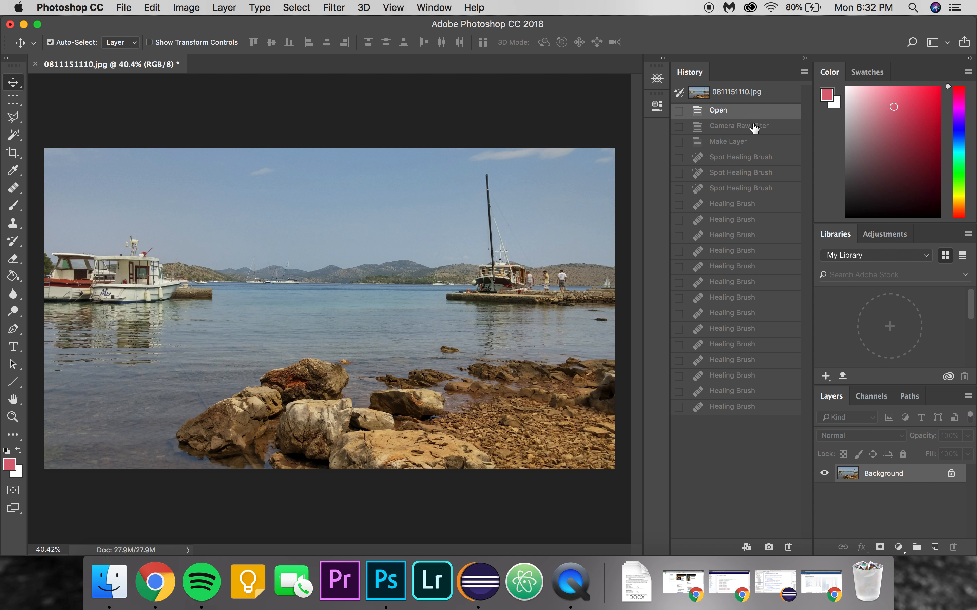
Compare the photo's Open and Camera Raw Filter history states, ending on the Make Layer state
{"action": "left_click", "coordinate": [745, 130]}
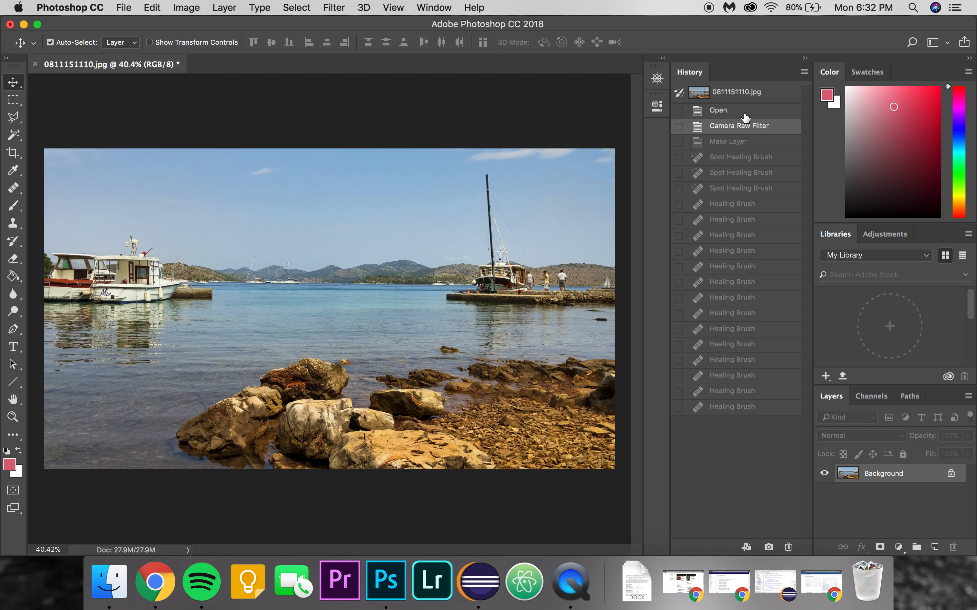
{"action": "left_click", "coordinate": [742, 115]}
{"action": "left_click", "coordinate": [746, 127]}
{"action": "left_click", "coordinate": [731, 144]}
{"action": "left_click", "coordinate": [731, 134]}
{"action": "left_click", "coordinate": [730, 142]}
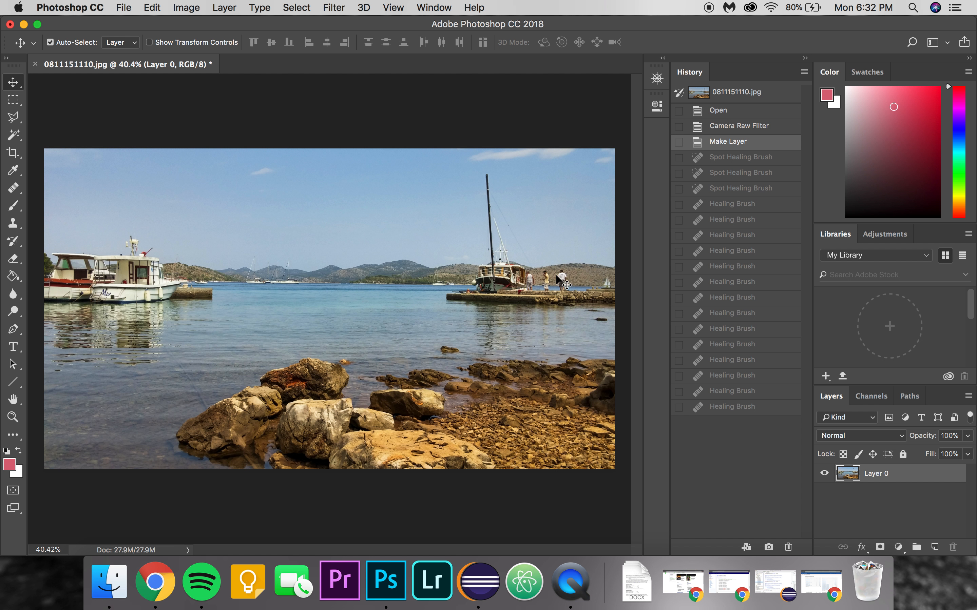
Step forward through the Spot Healing Brush and Healing Brush history states to review the removal of the people on the pier
{"action": "left_click", "coordinate": [731, 160]}
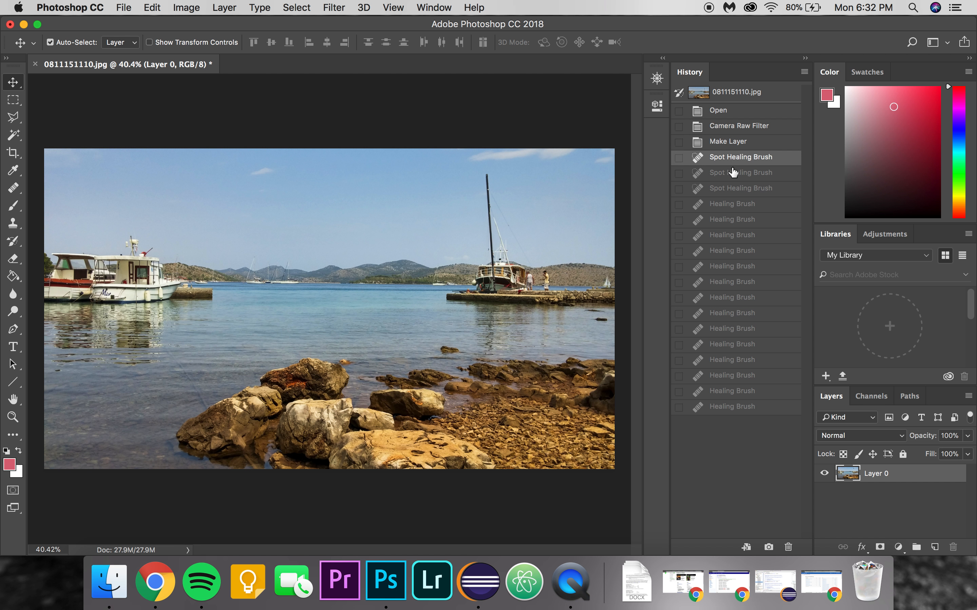
{"action": "left_click", "coordinate": [732, 174]}
{"action": "left_click", "coordinate": [738, 191]}
{"action": "left_click", "coordinate": [742, 221]}
{"action": "left_click", "coordinate": [750, 267]}
{"action": "left_click", "coordinate": [753, 298]}
{"action": "left_click", "coordinate": [752, 329]}
{"action": "left_click", "coordinate": [751, 344]}
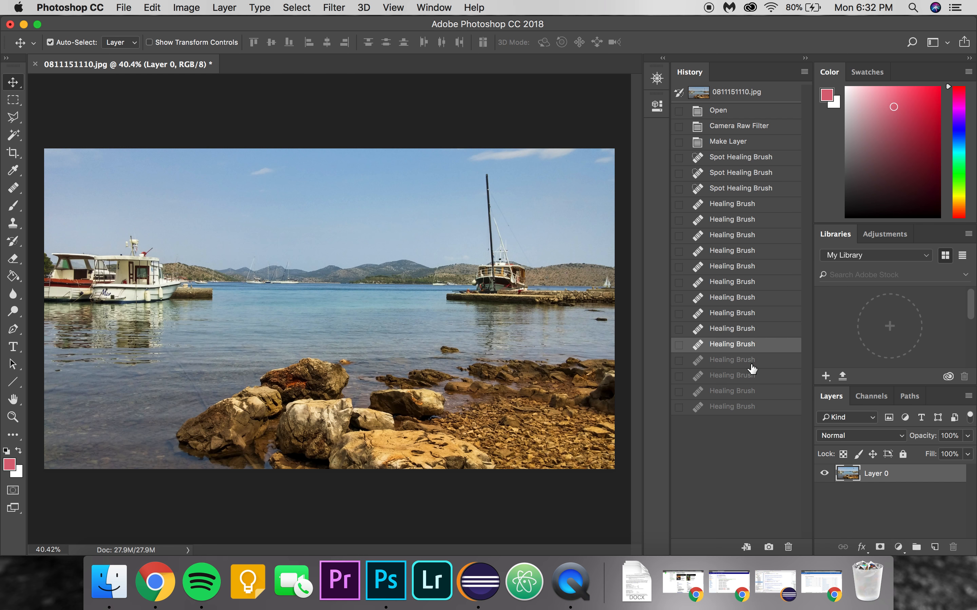
{"action": "left_click", "coordinate": [751, 376]}
{"action": "left_click", "coordinate": [753, 408]}
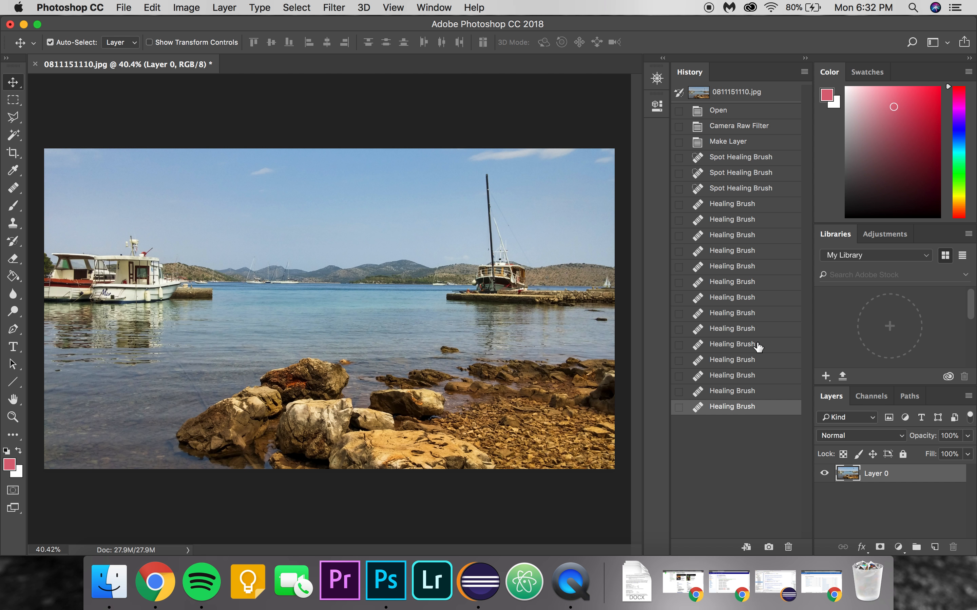
Go back to the first Spot Healing Brush state and advance the history to the last Healing Brush state, inspecting the pier up close
{"action": "left_click", "coordinate": [747, 157]}
{"action": "scroll", "coordinate": [590, 265], "scroll_direction": "up", "scroll_amount": 1}
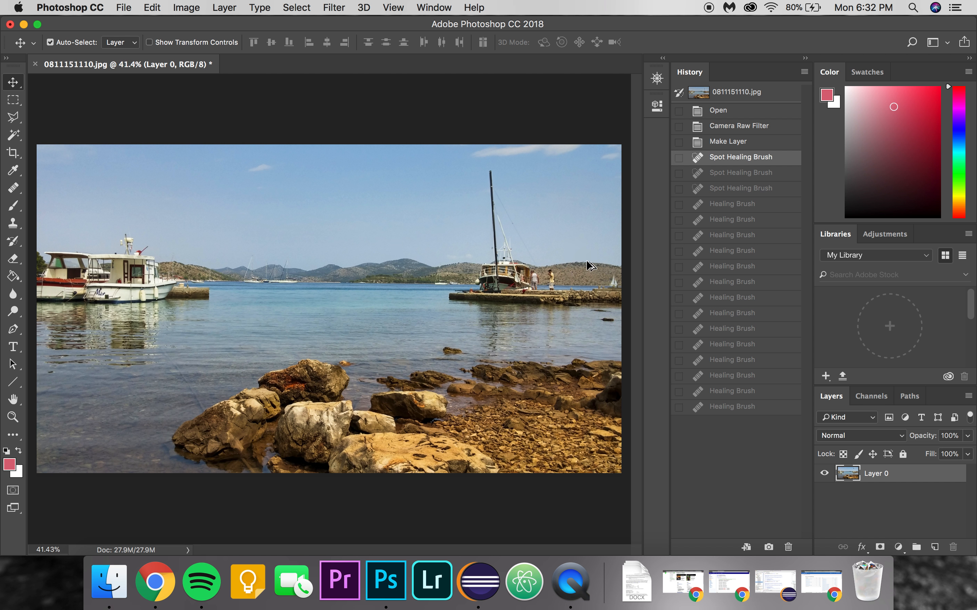
{"action": "scroll", "coordinate": [591, 265], "scroll_direction": "up", "scroll_amount": 5}
{"action": "left_click", "coordinate": [725, 149]}
{"action": "left_click_drag", "start_coordinate": [728, 164], "coordinate": [761, 409]}
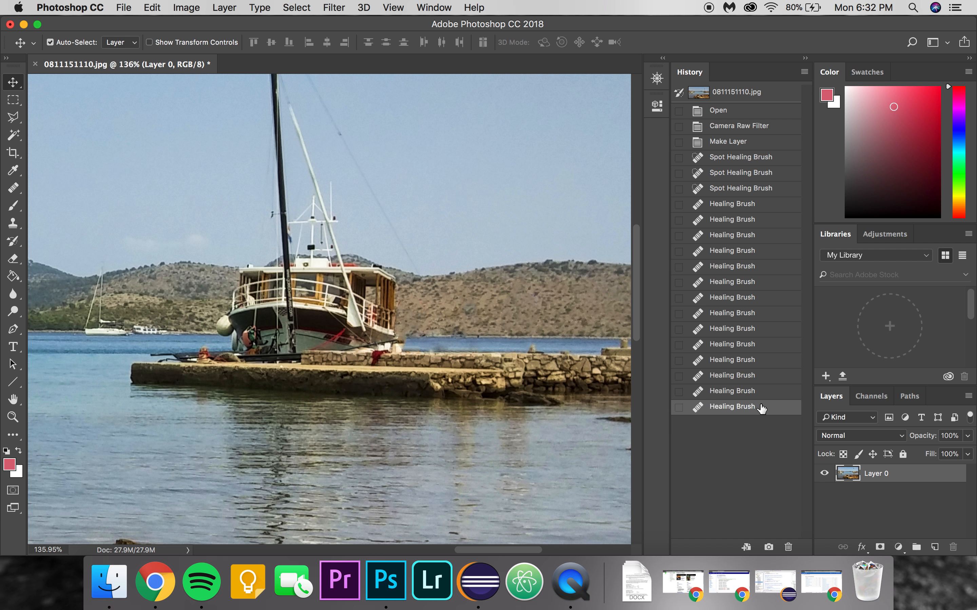
Compare the Make Layer history state with the last Healing Brush state and view the whole retouched photo
{"action": "left_click", "coordinate": [741, 157]}
{"action": "left_click", "coordinate": [724, 145]}
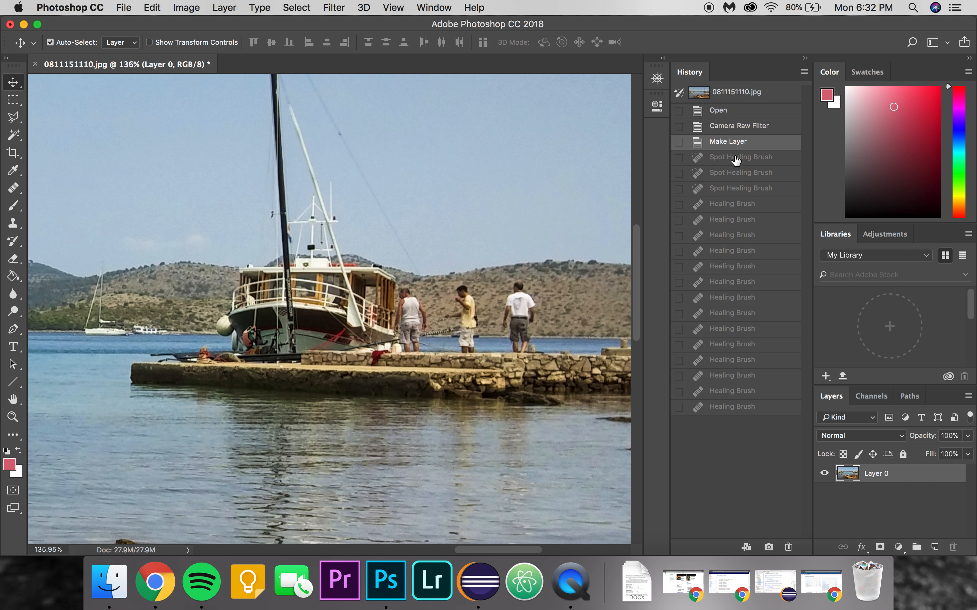
{"action": "left_click", "coordinate": [745, 407]}
{"action": "scroll", "coordinate": [474, 365], "scroll_direction": "down", "scroll_amount": 10}
{"action": "scroll", "coordinate": [381, 344], "scroll_direction": "up", "scroll_amount": 3}
{"action": "scroll", "coordinate": [365, 312], "scroll_direction": "up", "scroll_amount": 5}
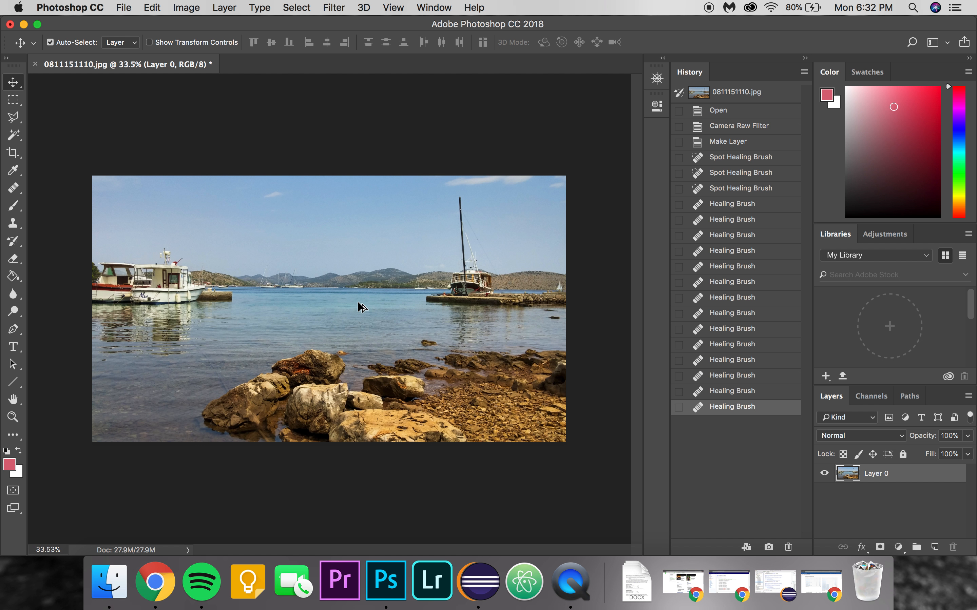
{"action": "scroll", "coordinate": [361, 308], "scroll_direction": "up", "scroll_amount": 1}
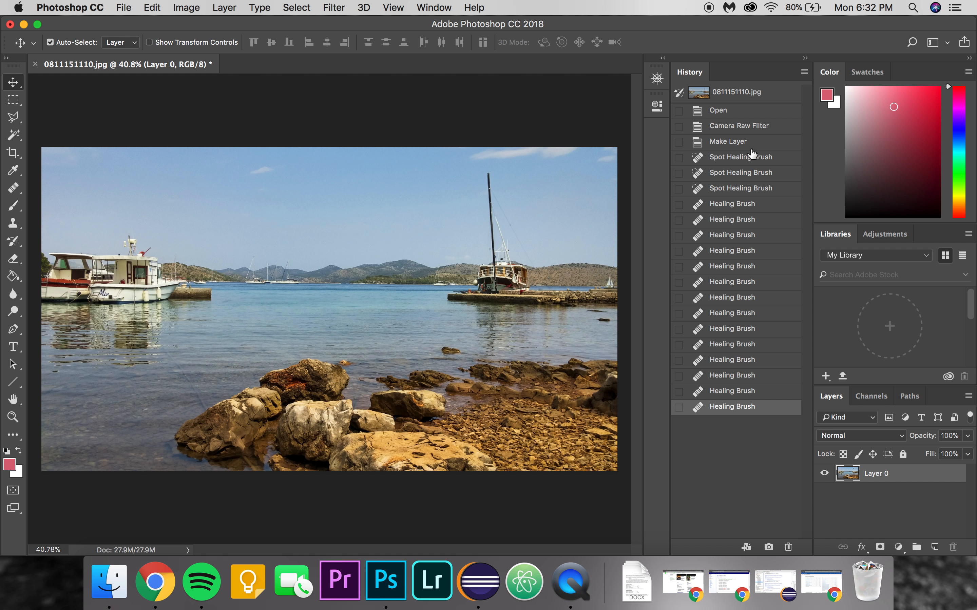
Revert the photo to the Make Layer history state and activate the Spot Healing Brush Tool
{"action": "left_click", "coordinate": [735, 142]}
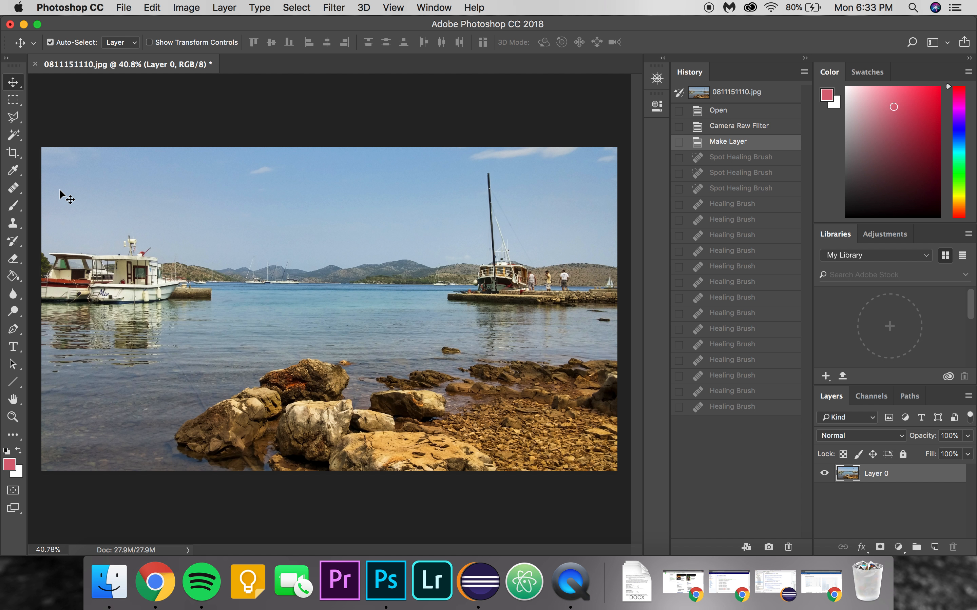
{"action": "left_click", "coordinate": [13, 189]}
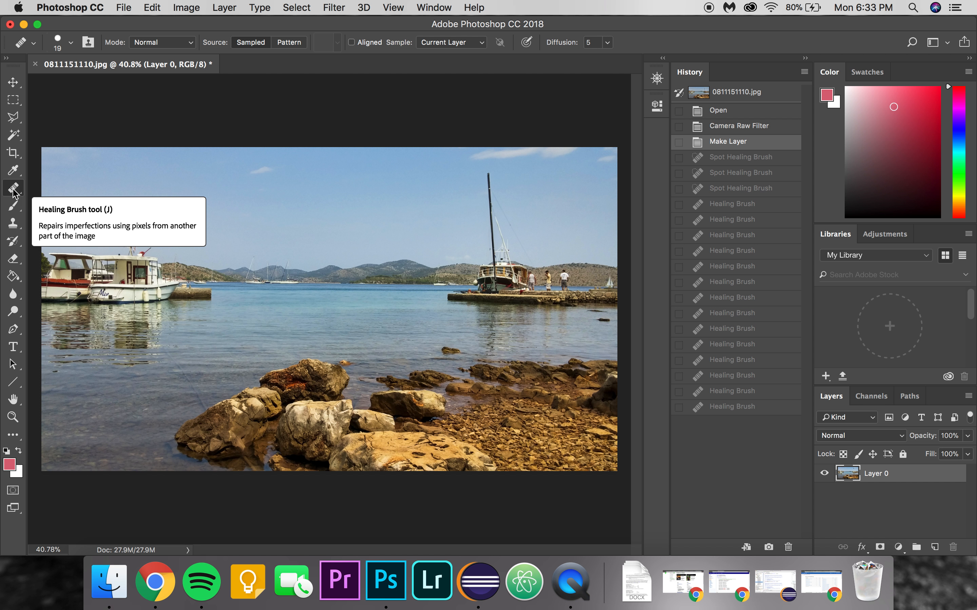
{"action": "right_click", "coordinate": [15, 193]}
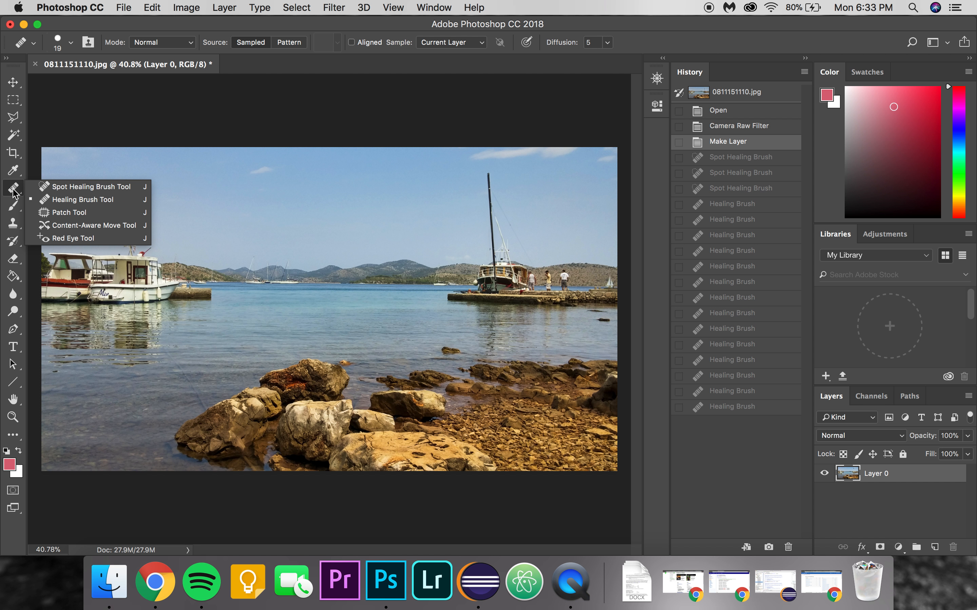
{"action": "left_click", "coordinate": [64, 190]}
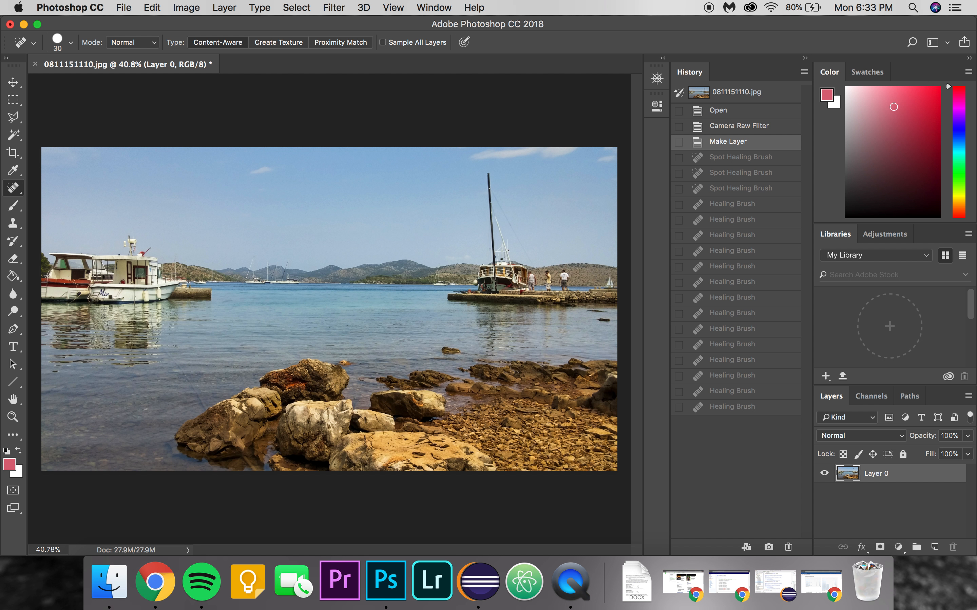
{"action": "right_click", "coordinate": [13, 190]}
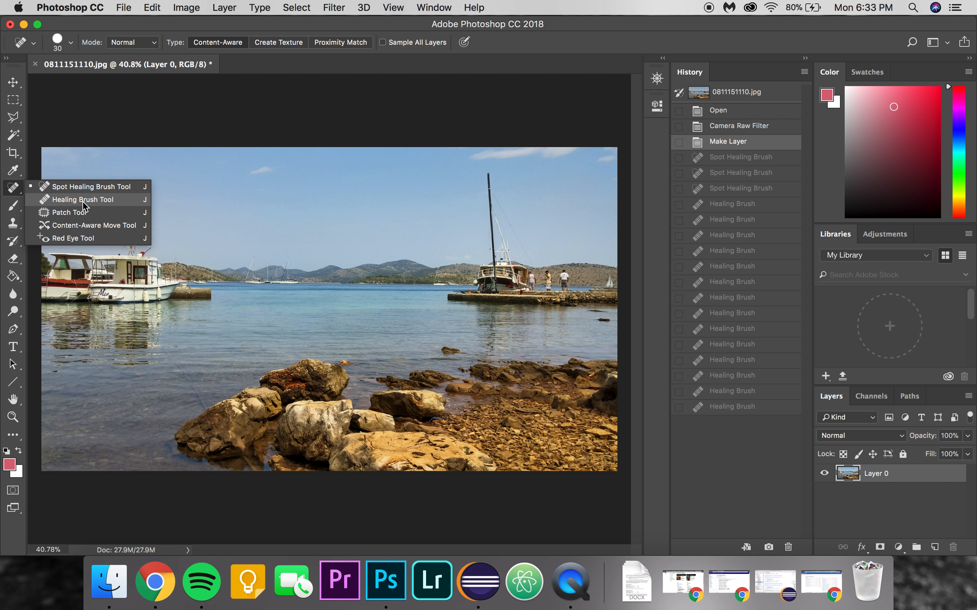
{"action": "left_click", "coordinate": [72, 204]}
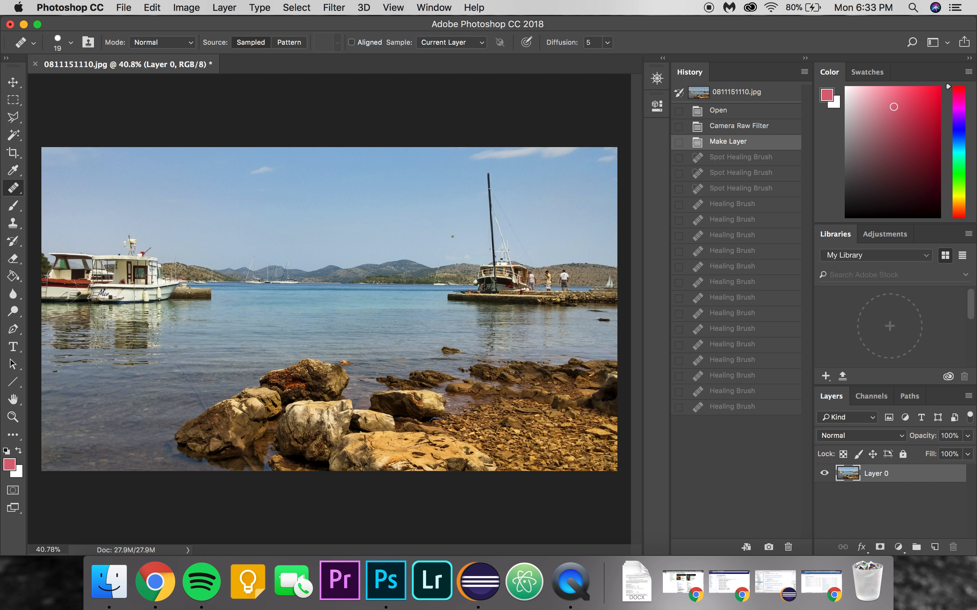
{"action": "right_click", "coordinate": [14, 188]}
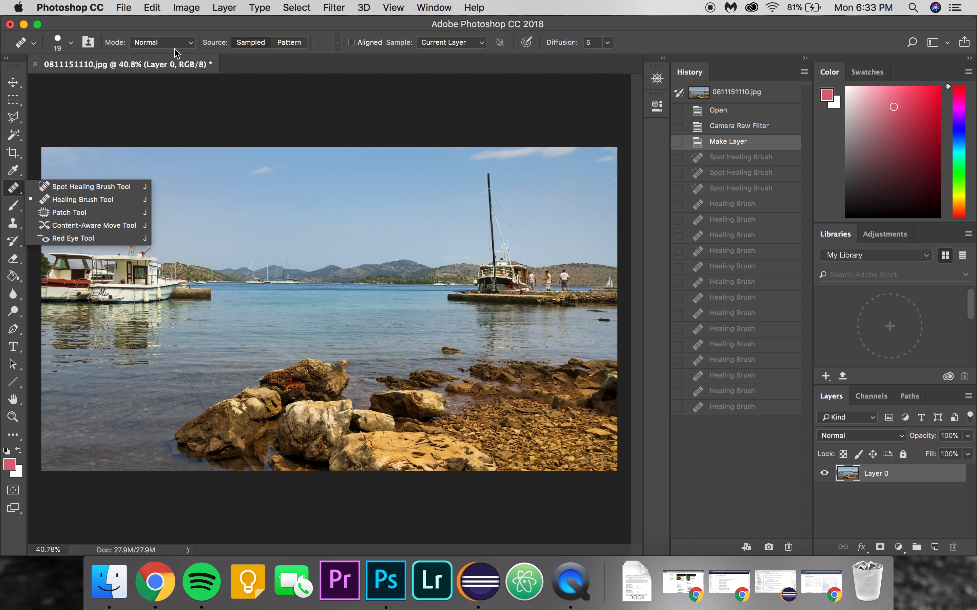
{"action": "left_click", "coordinate": [46, 187]}
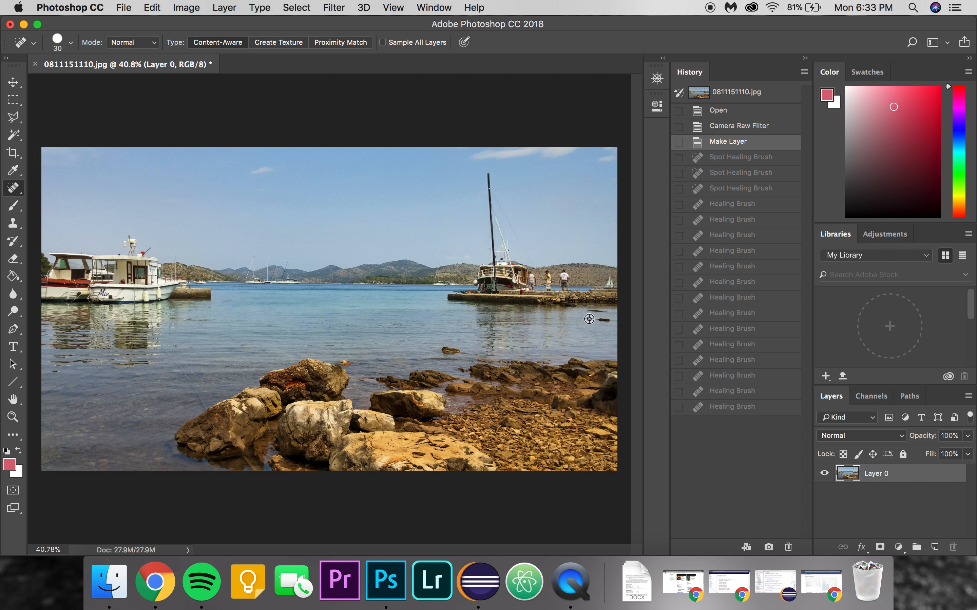
Remove the man in the white T-shirt and dark shorts from the pier with the Spot Healing Brush
{"action": "scroll", "coordinate": [565, 283], "scroll_direction": "up", "scroll_amount": 10}
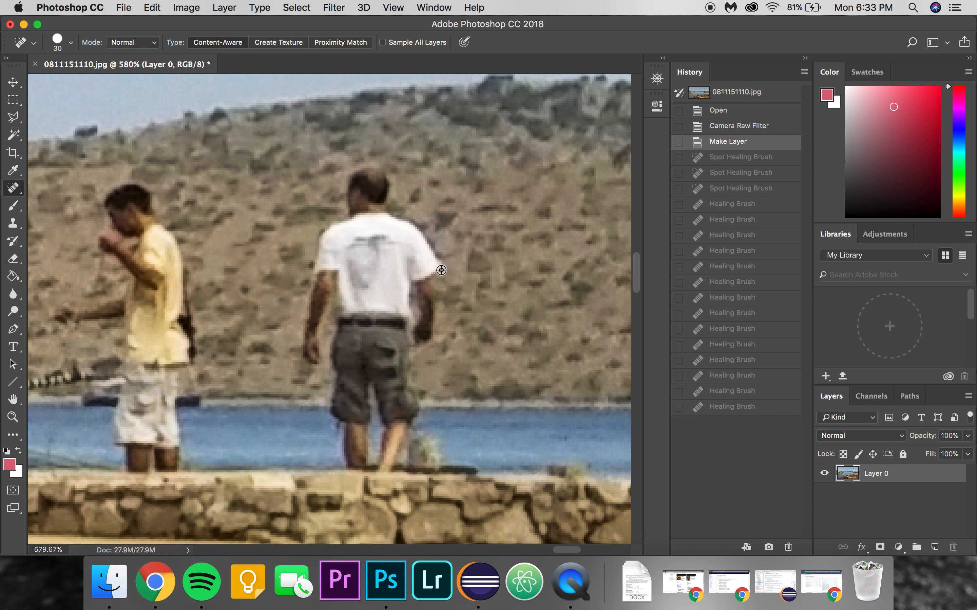
{"action": "scroll", "coordinate": [441, 270], "scroll_direction": "down", "scroll_amount": 5}
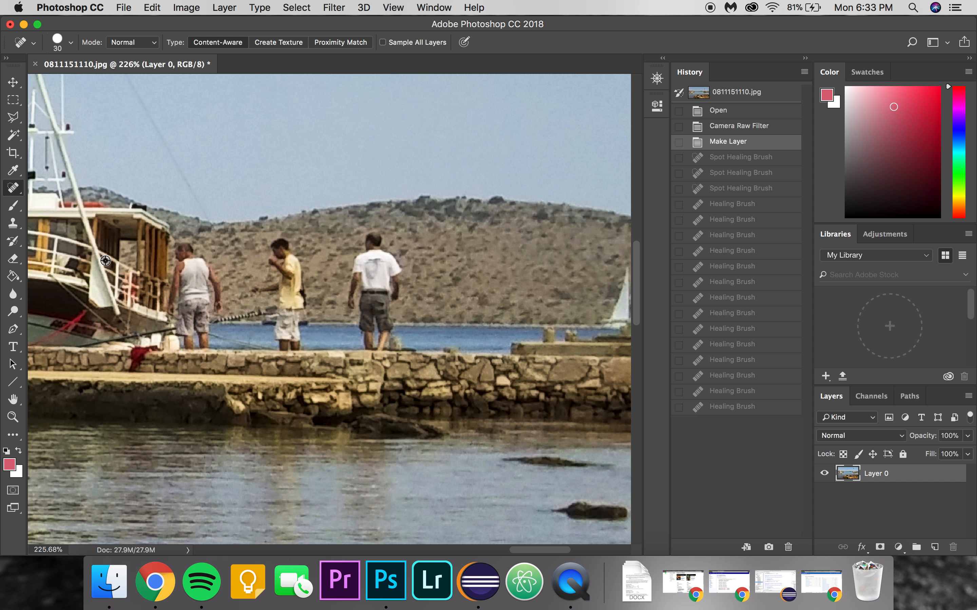
{"action": "right_click", "coordinate": [13, 187]}
{"action": "left_click", "coordinate": [47, 189]}
{"action": "mouse_move", "coordinate": [371, 237]}
{"action": "left_mouse_down"}
{"action": "mouse_move", "coordinate": [360, 261]}
{"action": "mouse_move", "coordinate": [356, 294]}
{"action": "mouse_move", "coordinate": [356, 304]}
{"action": "mouse_move", "coordinate": [381, 301]}
{"action": "mouse_move", "coordinate": [373, 275]}
{"action": "mouse_move", "coordinate": [382, 259]}
{"action": "mouse_move", "coordinate": [390, 267]}
{"action": "mouse_move", "coordinate": [393, 287]}
{"action": "mouse_move", "coordinate": [379, 288]}
{"action": "mouse_move", "coordinate": [368, 324]}
{"action": "mouse_move", "coordinate": [372, 343]}
{"action": "mouse_move", "coordinate": [385, 320]}
{"action": "left_mouse_up"}
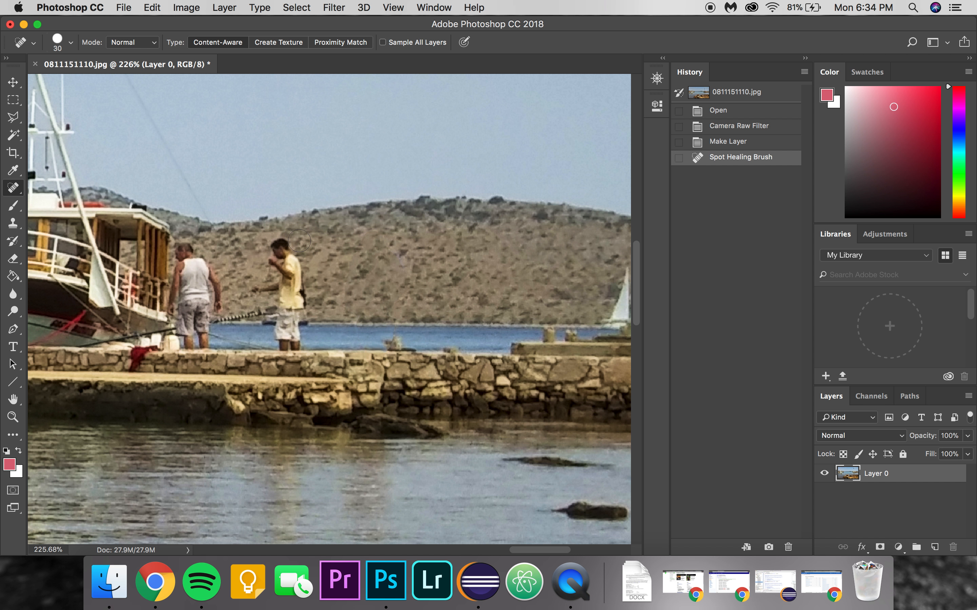
Paint over the man in the yellow shirt and the man in the tank top with the Spot Healing Brush
{"action": "mouse_move", "coordinate": [276, 244]}
{"action": "left_mouse_down"}
{"action": "mouse_move", "coordinate": [295, 269]}
{"action": "mouse_move", "coordinate": [296, 314]}
{"action": "mouse_move", "coordinate": [295, 340]}
{"action": "mouse_move", "coordinate": [284, 340]}
{"action": "mouse_move", "coordinate": [296, 343]}
{"action": "mouse_move", "coordinate": [283, 341]}
{"action": "mouse_move", "coordinate": [287, 284]}
{"action": "mouse_move", "coordinate": [276, 260]}
{"action": "mouse_move", "coordinate": [288, 274]}
{"action": "mouse_move", "coordinate": [258, 289]}
{"action": "mouse_move", "coordinate": [281, 286]}
{"action": "left_mouse_up"}
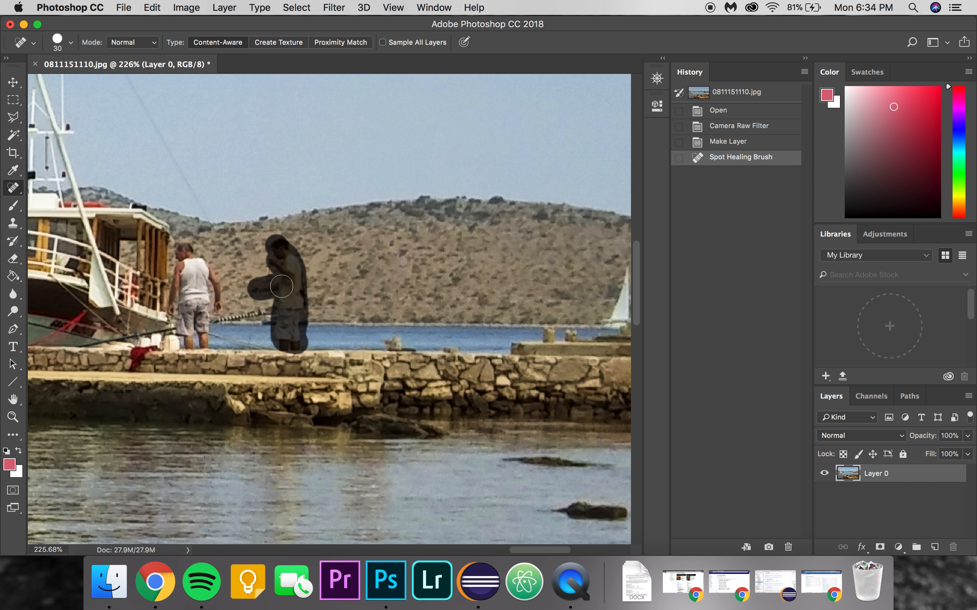
{"action": "left_click_drag", "start_coordinate": [281, 287], "coordinate": [281, 286]}
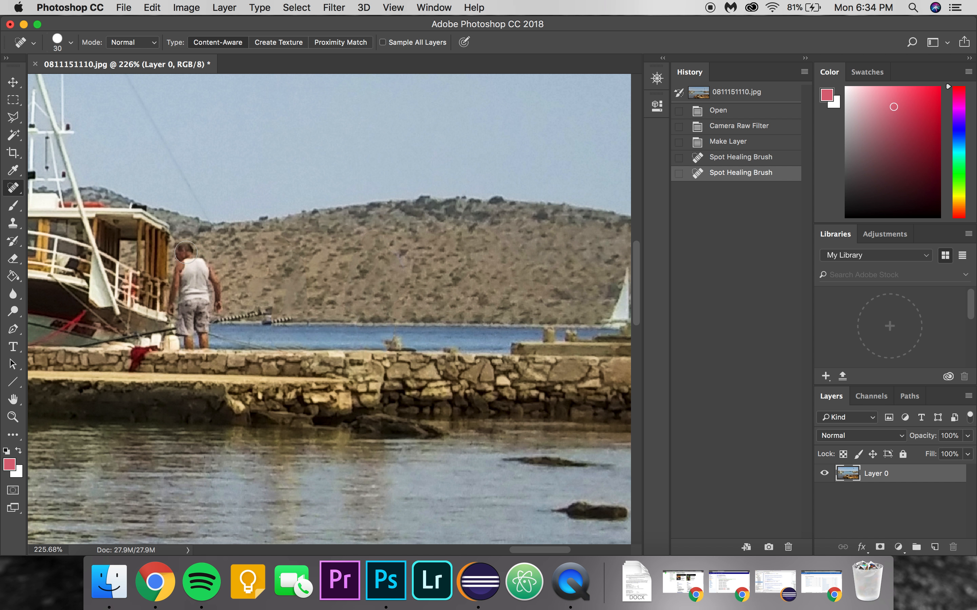
{"action": "mouse_move", "coordinate": [185, 252]}
{"action": "left_mouse_down"}
{"action": "mouse_move", "coordinate": [213, 306]}
{"action": "mouse_move", "coordinate": [183, 273]}
{"action": "mouse_move", "coordinate": [183, 284]}
{"action": "mouse_move", "coordinate": [183, 272]}
{"action": "mouse_move", "coordinate": [177, 310]}
{"action": "mouse_move", "coordinate": [188, 307]}
{"action": "mouse_move", "coordinate": [192, 339]}
{"action": "mouse_move", "coordinate": [218, 319]}
{"action": "left_mouse_up"}
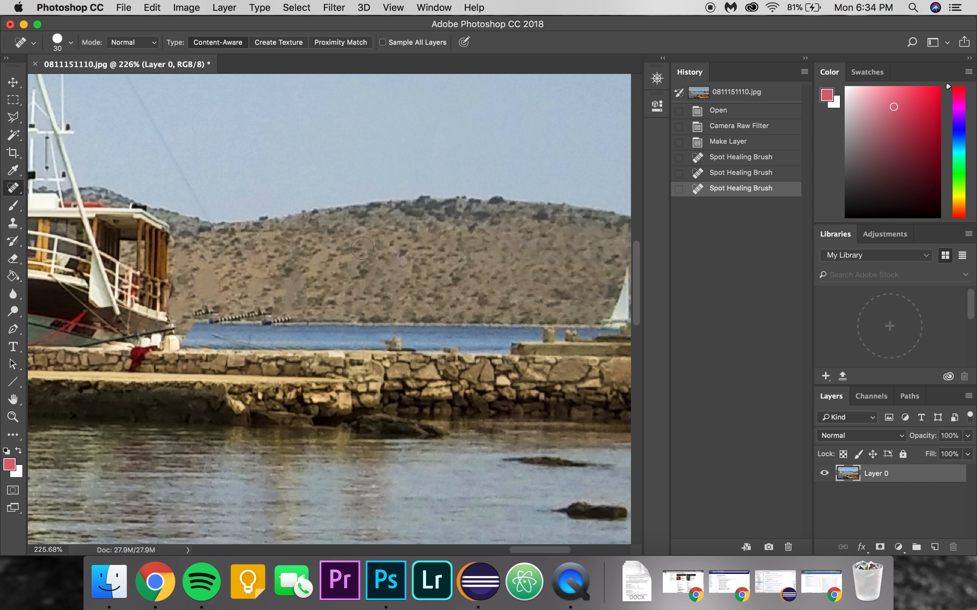
{"action": "left_click", "coordinate": [753, 174]}
{"action": "left_click", "coordinate": [759, 190]}
Clean up the leftover dark striped fragments along the far shoreline behind the pier with the Healing Brush, using the hillside as source
{"action": "right_click", "coordinate": [13, 188]}
{"action": "left_click", "coordinate": [57, 200]}
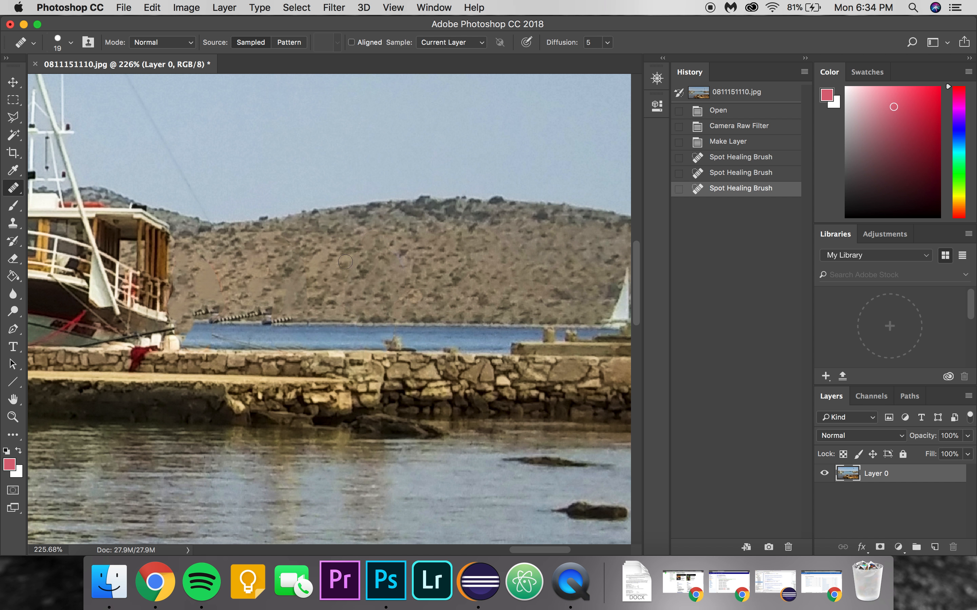
{"action": "mouse_move", "coordinate": [208, 321]}
{"action": "left_mouse_down"}
{"action": "mouse_move", "coordinate": [246, 318]}
{"action": "mouse_move", "coordinate": [204, 315]}
{"action": "mouse_move", "coordinate": [252, 317]}
{"action": "mouse_move", "coordinate": [202, 309]}
{"action": "mouse_move", "coordinate": [264, 318]}
{"action": "mouse_move", "coordinate": [218, 312]}
{"action": "mouse_move", "coordinate": [281, 310]}
{"action": "left_mouse_up"}
{"action": "left_click_drag", "start_coordinate": [277, 309], "coordinate": [199, 311]}
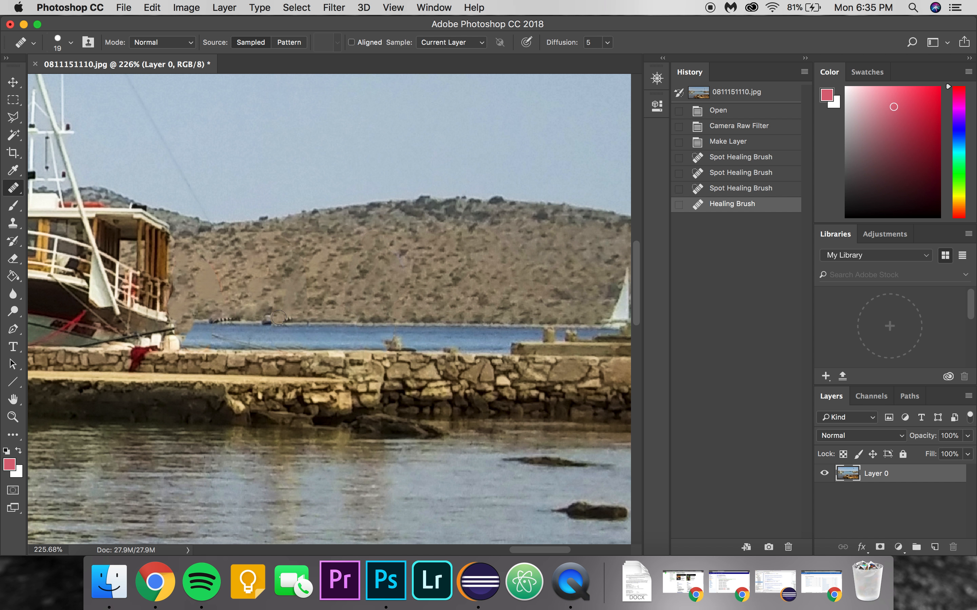
{"action": "left_click_drag", "start_coordinate": [291, 317], "coordinate": [263, 315]}
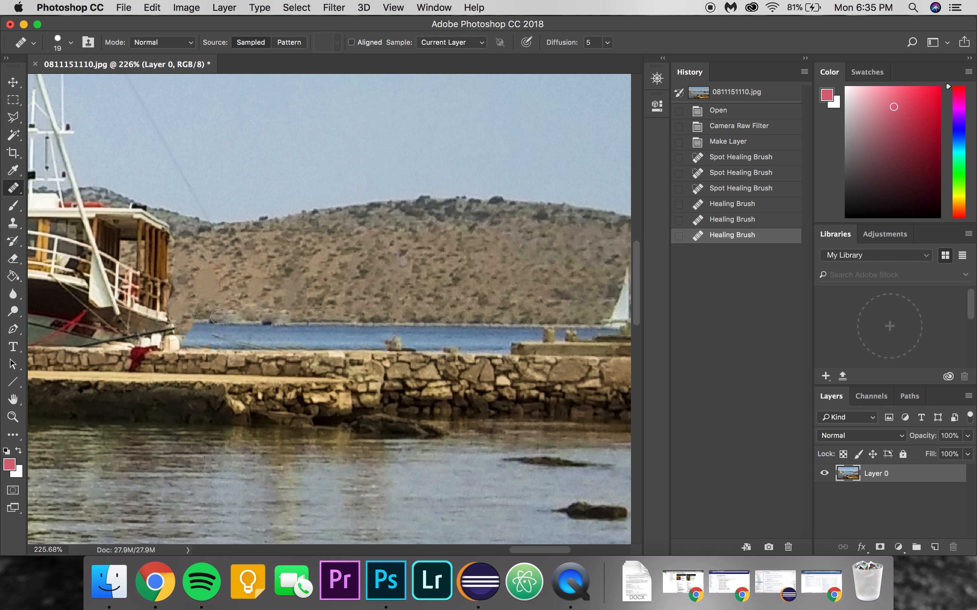
{"action": "left_click", "coordinate": [219, 318]}
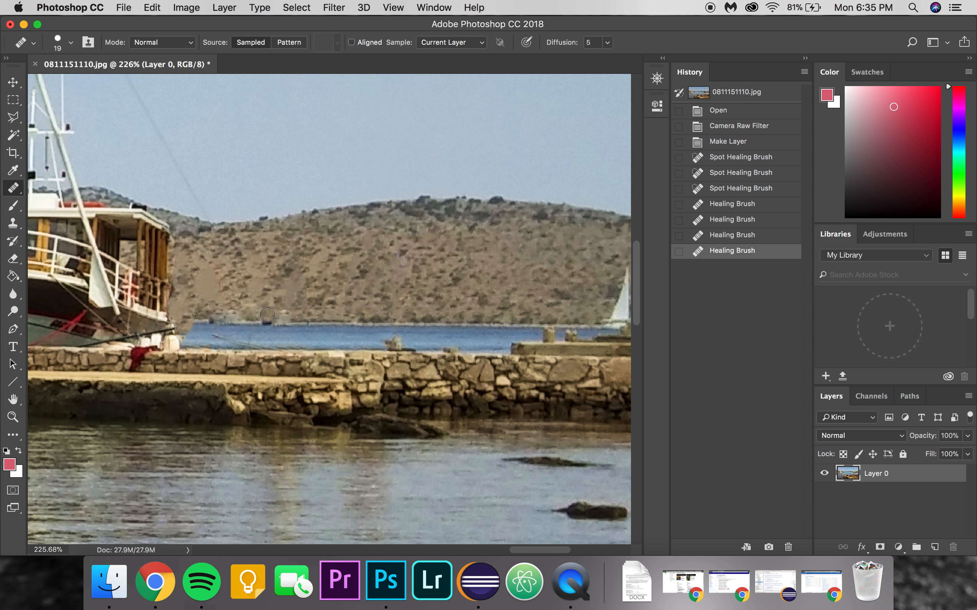
{"action": "left_click", "coordinate": [267, 314]}
{"action": "key", "text": "super+0"}
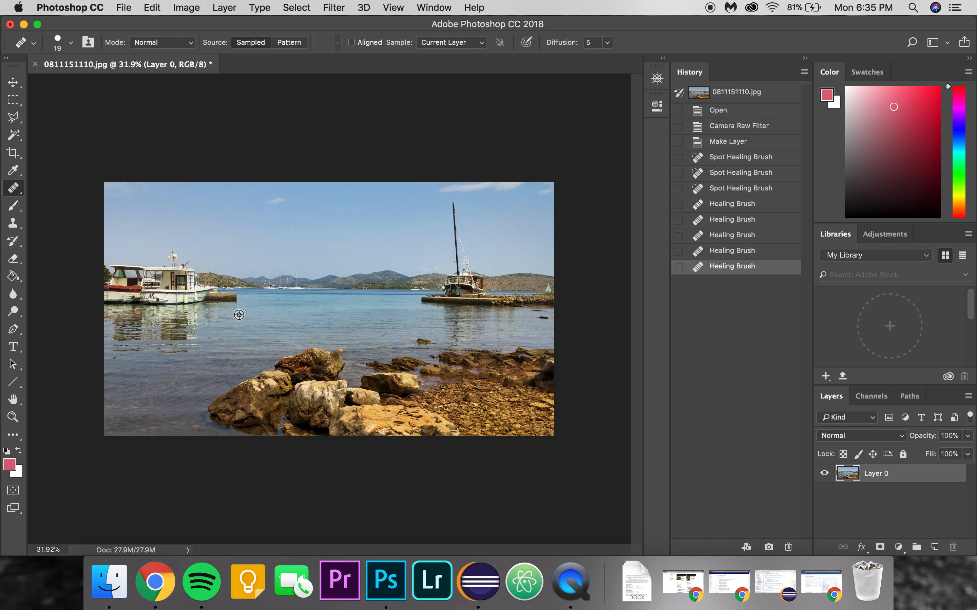
{"action": "scroll", "coordinate": [239, 315], "scroll_direction": "up", "scroll_amount": 5}
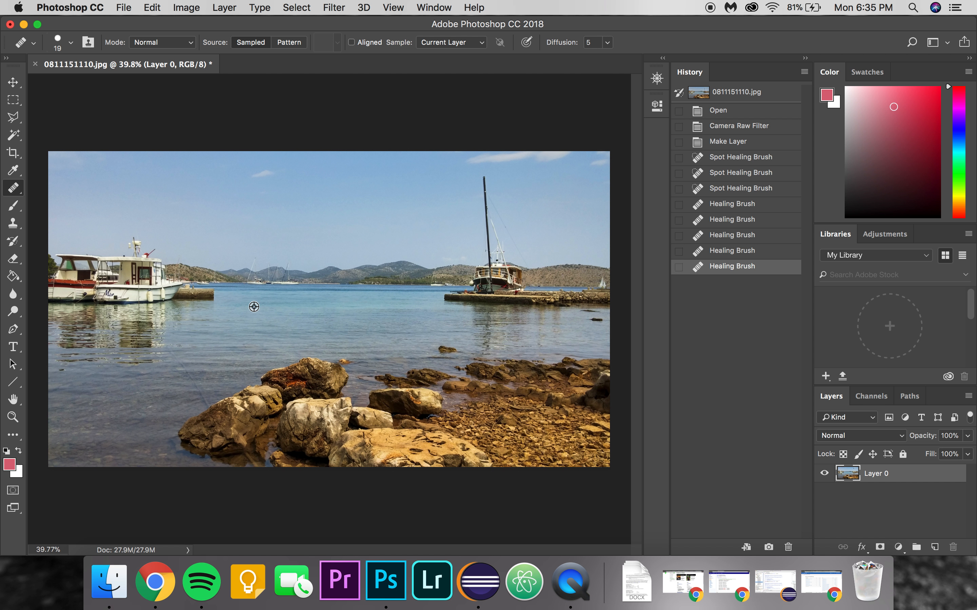
{"action": "scroll", "coordinate": [287, 286], "scroll_direction": "up", "scroll_amount": 1}
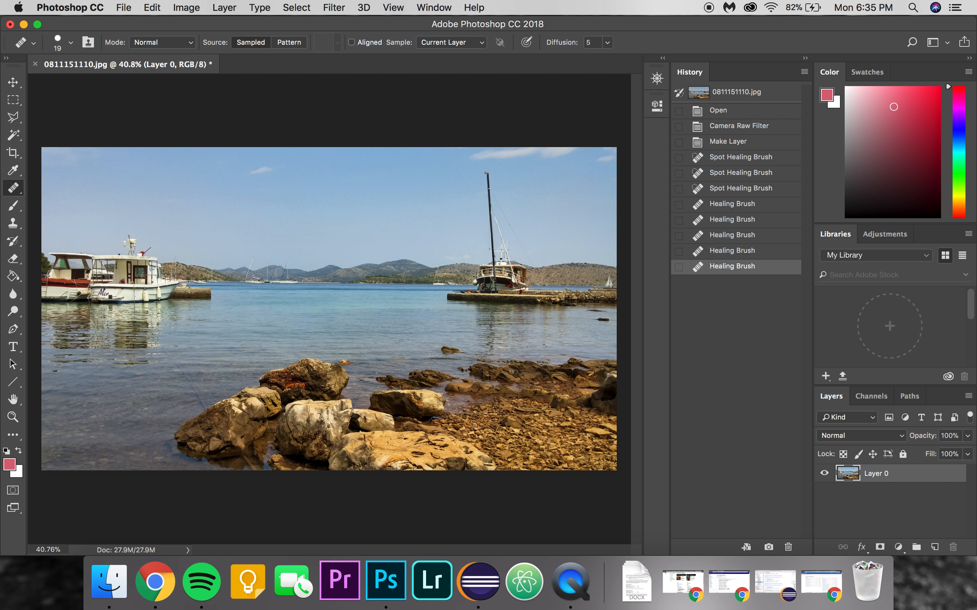
Switch back to the Spot Healing Brush Tool
{"action": "right_click", "coordinate": [14, 188]}
{"action": "left_click", "coordinate": [82, 190]}
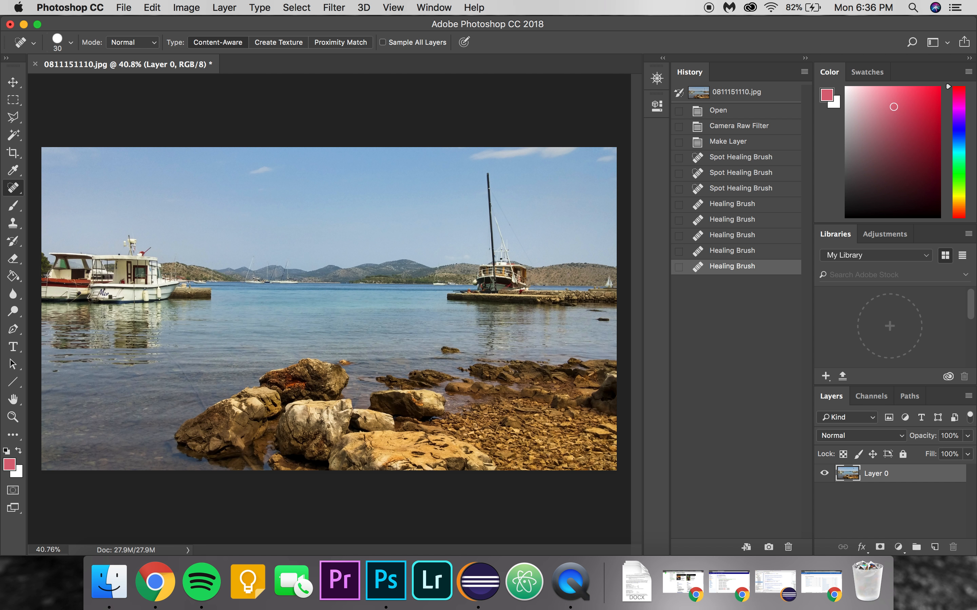
{"action": "left_click", "coordinate": [121, 6]}
{"action": "mouse_move", "coordinate": [153, 7]}
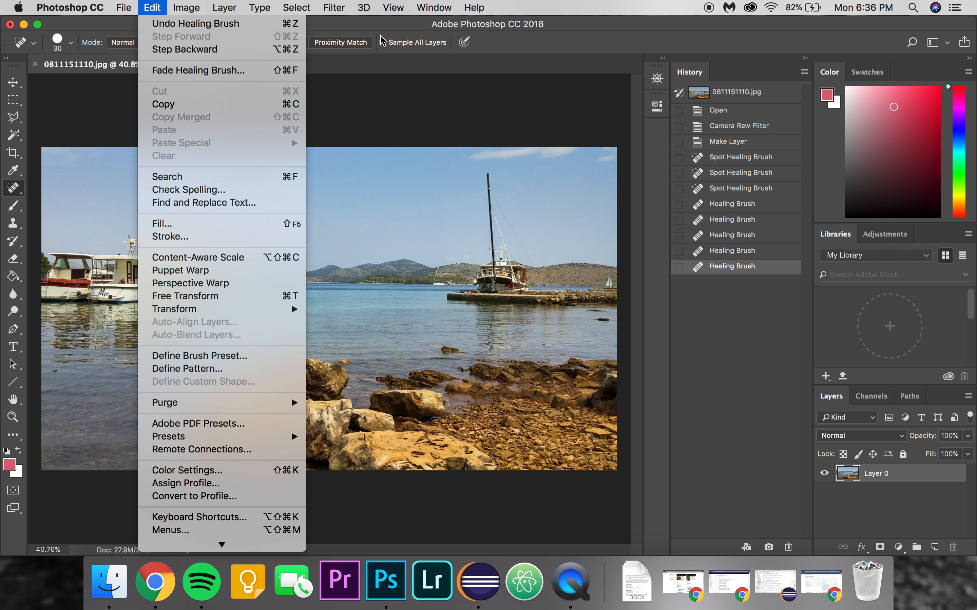
{"action": "left_click", "coordinate": [552, 5]}
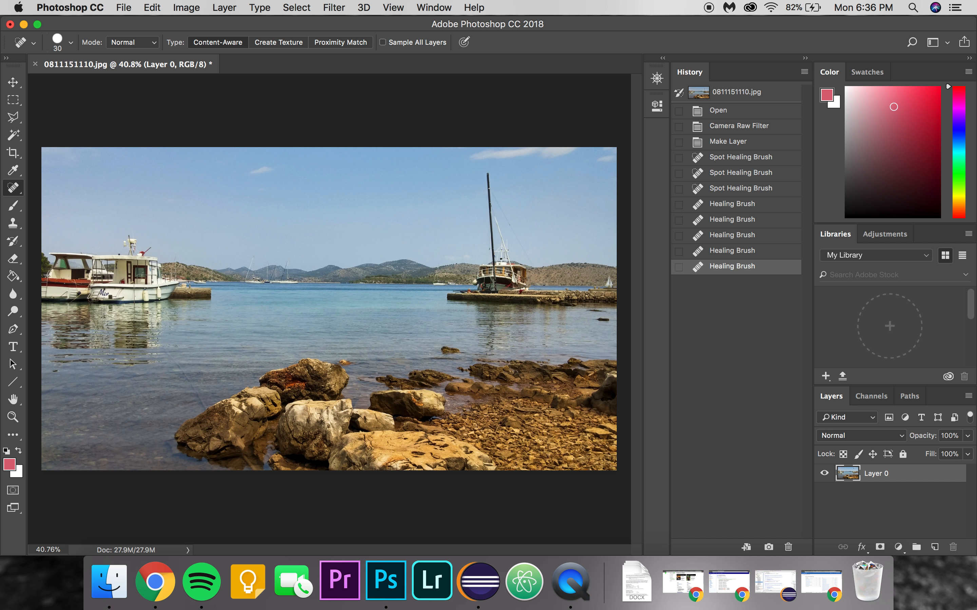